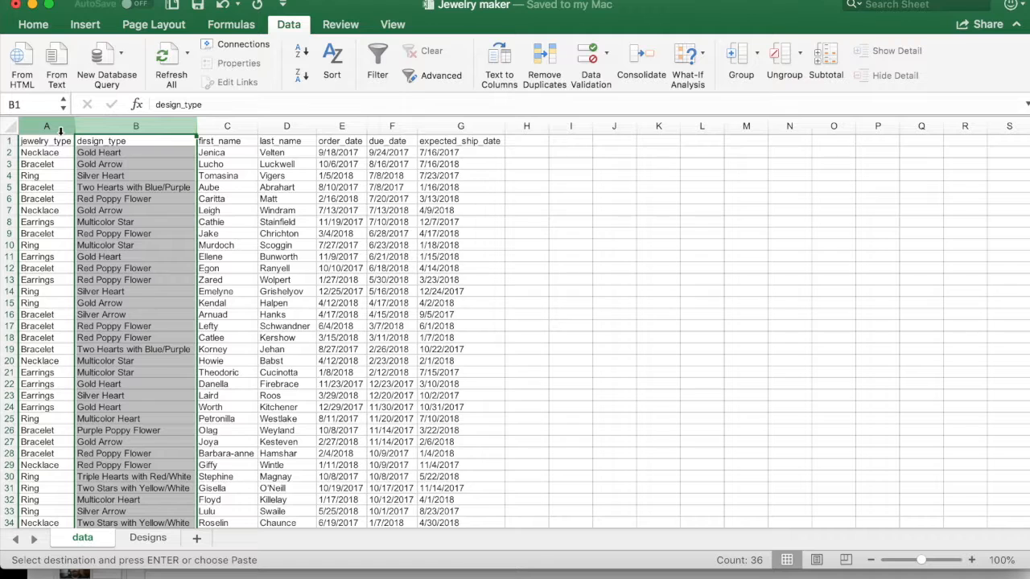
# Step: Review the jewelry types in A2:A5 and the design types in B2:B12 of the Designs sheet, and return to the data sheet
pyautogui.click(152, 540)
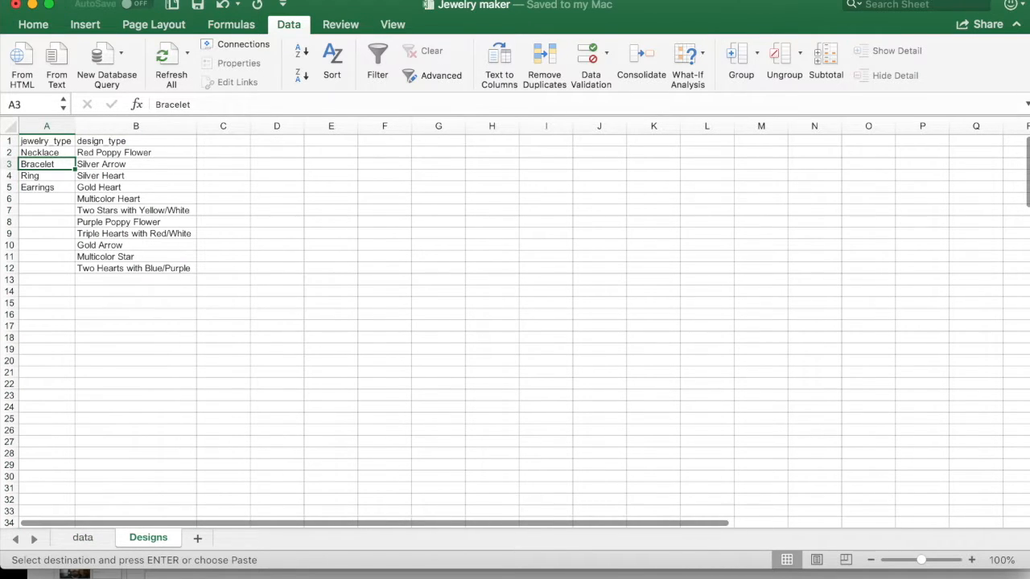
pyautogui.click(65, 210)
pyautogui.moveTo(59, 155); pyautogui.dragTo(60, 186)
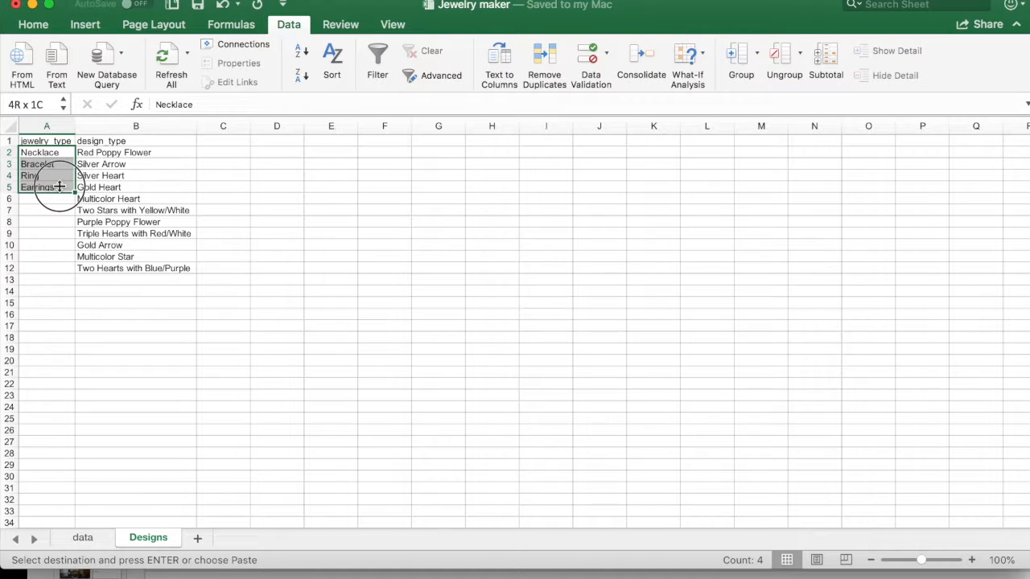
pyautogui.moveTo(161, 155); pyautogui.dragTo(183, 267)
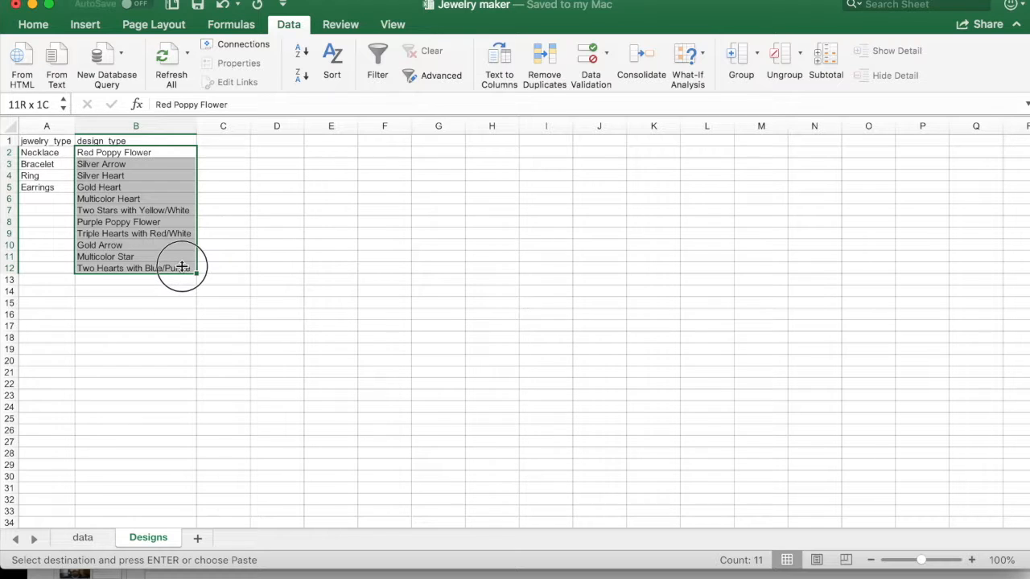
pyautogui.click(82, 537)
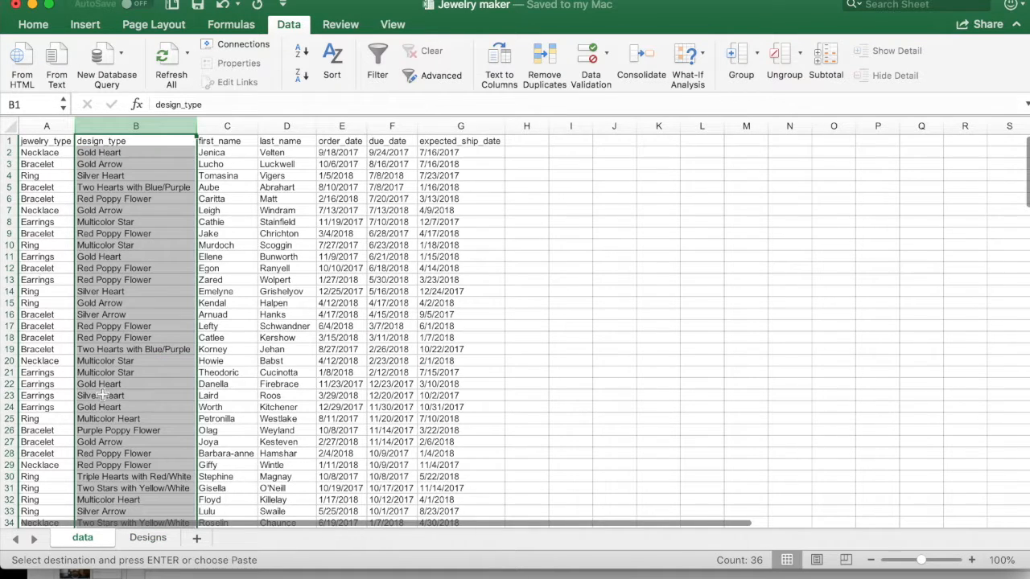
# Step: Start a data validation rule on cell A37 of the data sheet that allows values from a list
pyautogui.scroll(-10, 73, 214)
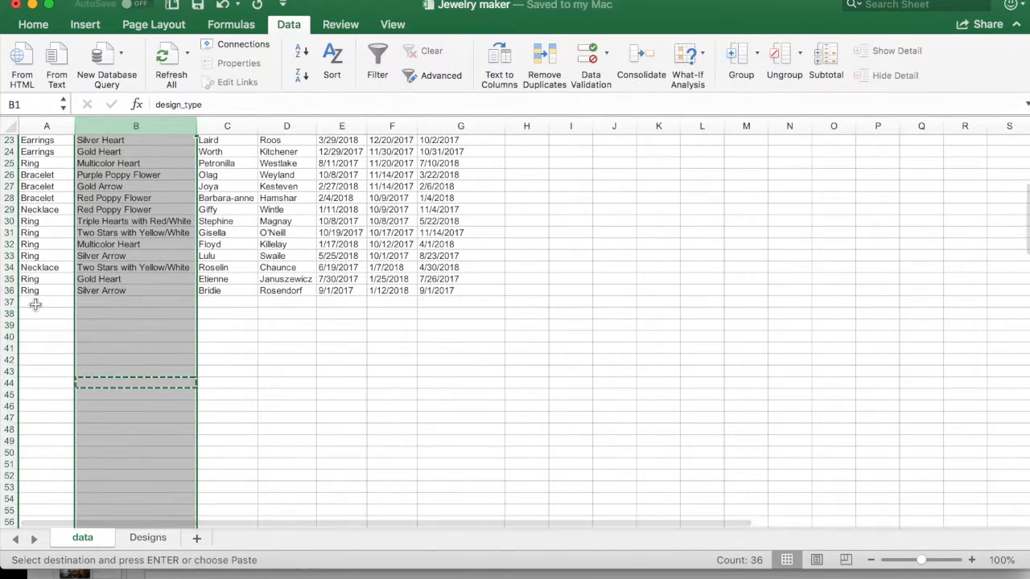
pyautogui.click(38, 304)
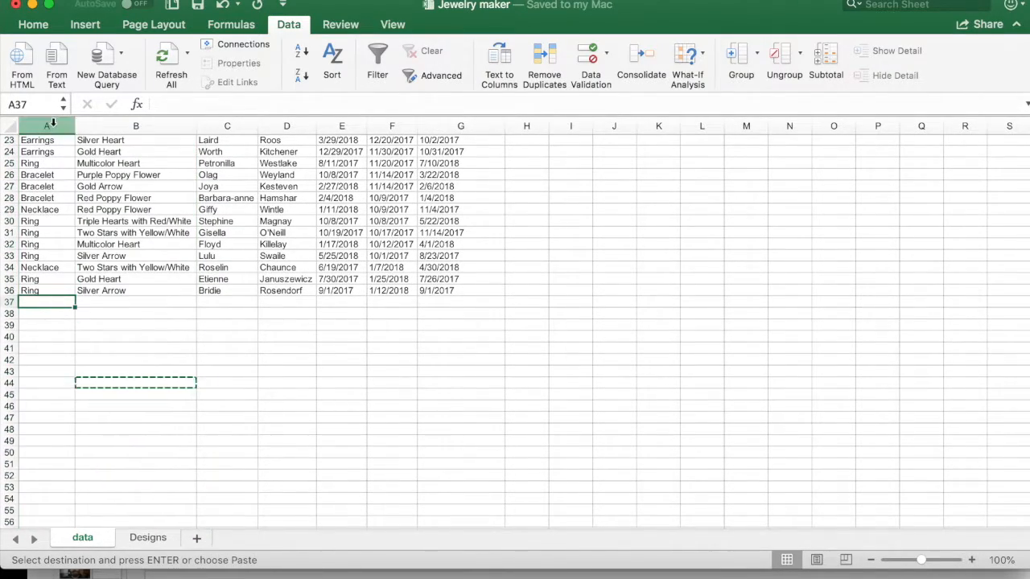
pyautogui.scroll(3, 38, 305)
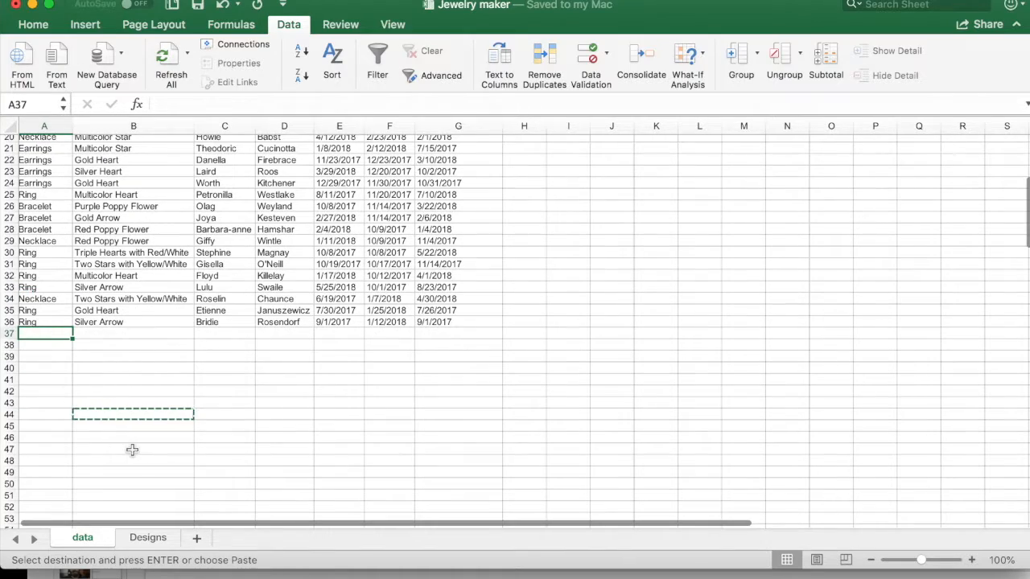
pyautogui.scroll(8, 132, 449)
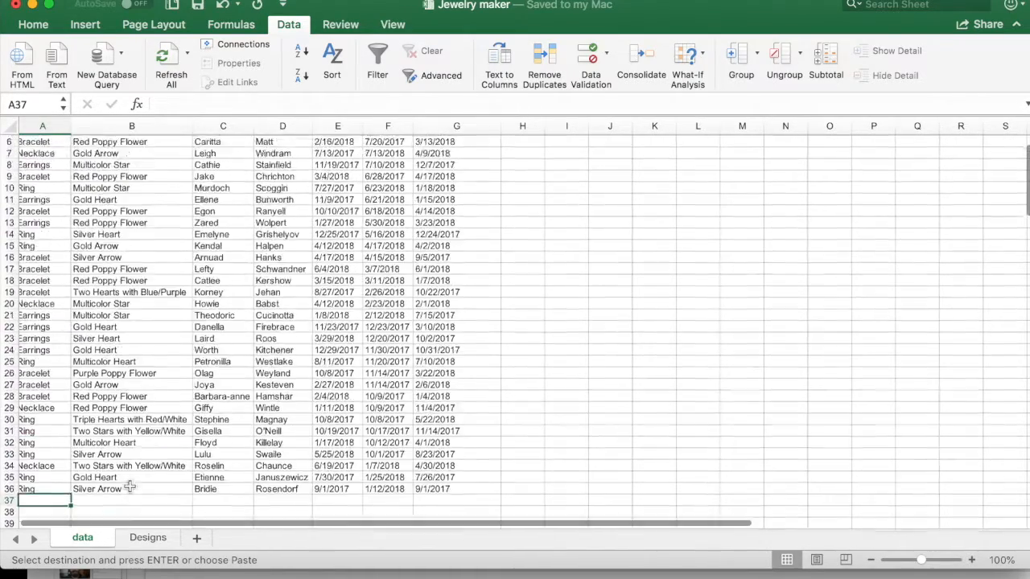
pyautogui.scroll(-8, 63, 210)
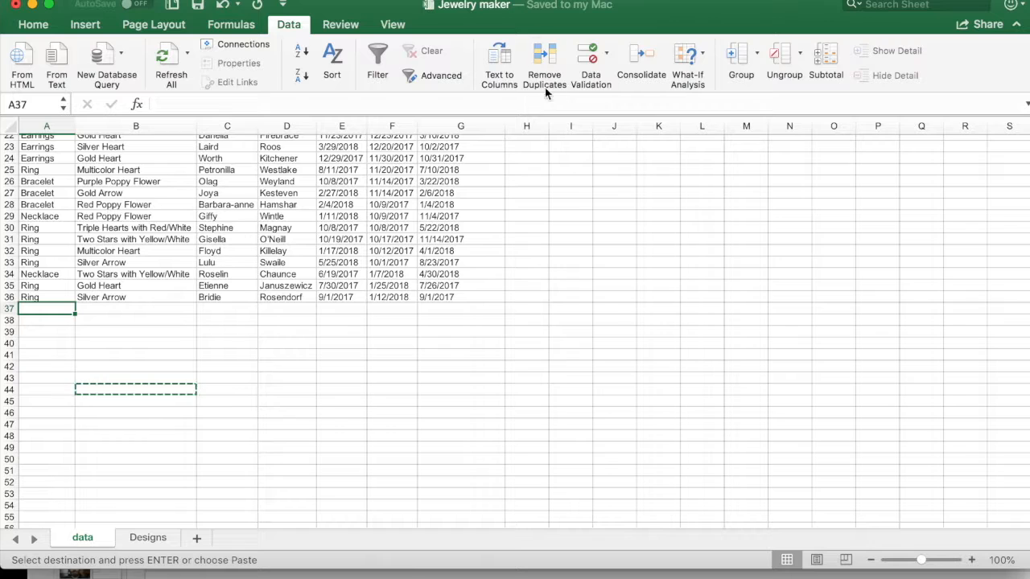
pyautogui.click(591, 63)
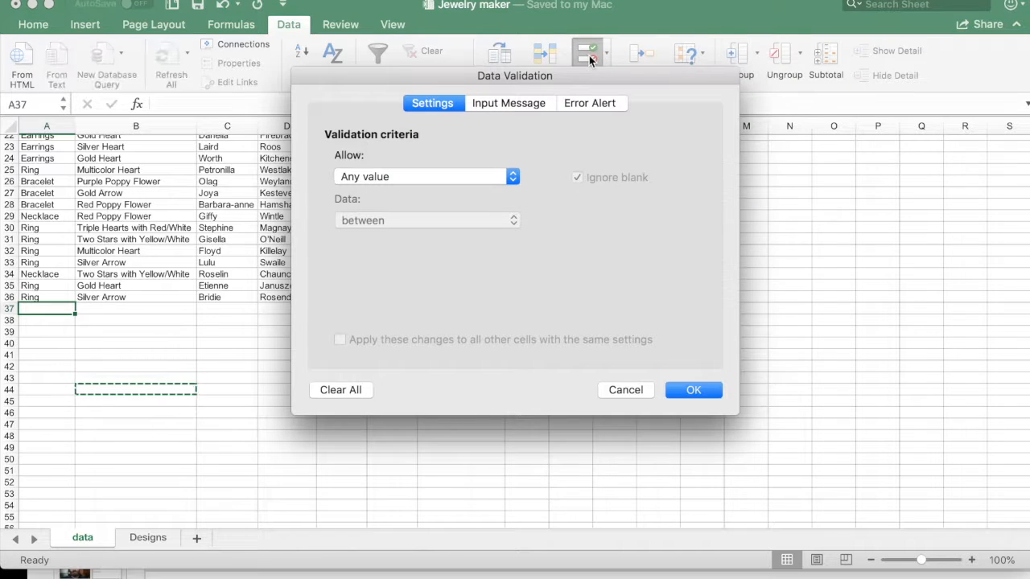
pyautogui.click(374, 178)
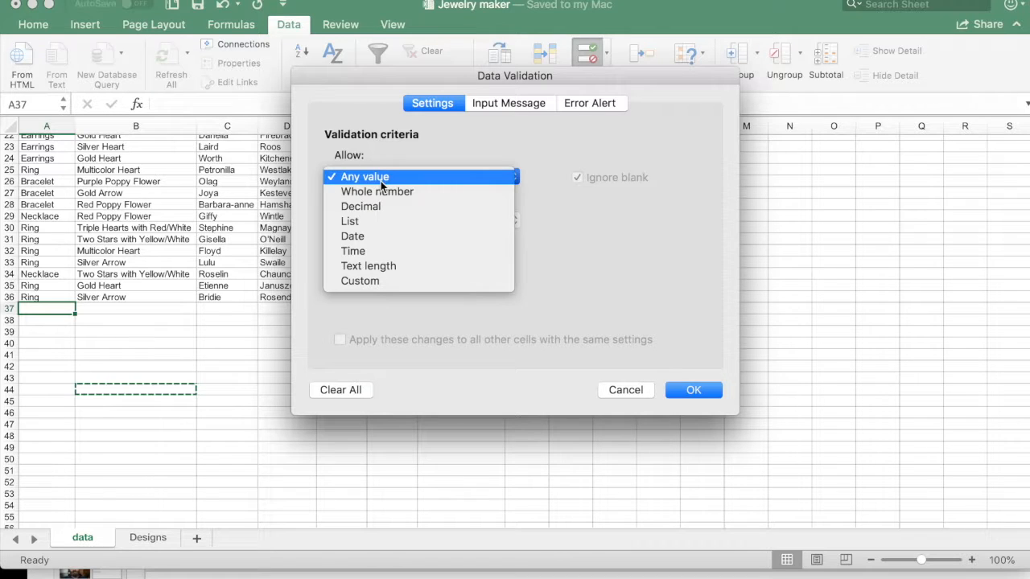
pyautogui.click(357, 223)
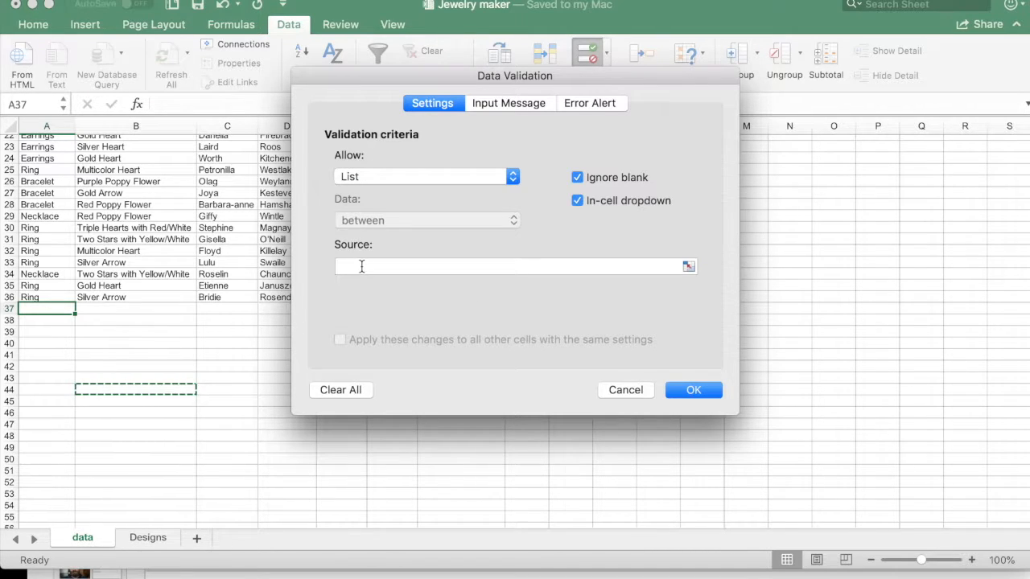
# Step: Set the validation list source to =Designs!$A$2:$A$5 and apply the rule
pyautogui.click(362, 266)
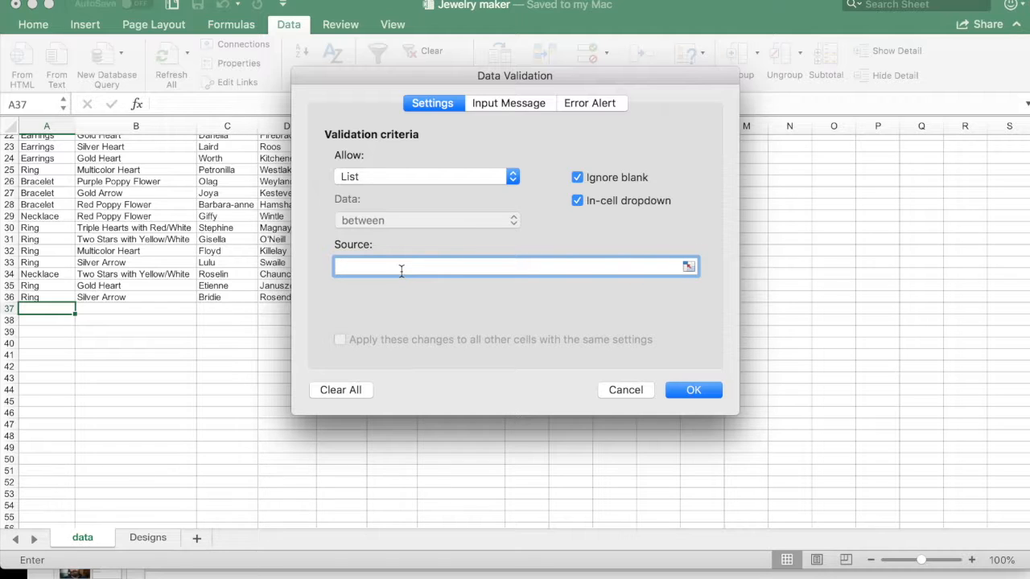
pyautogui.write('=')
pyautogui.click(149, 538)
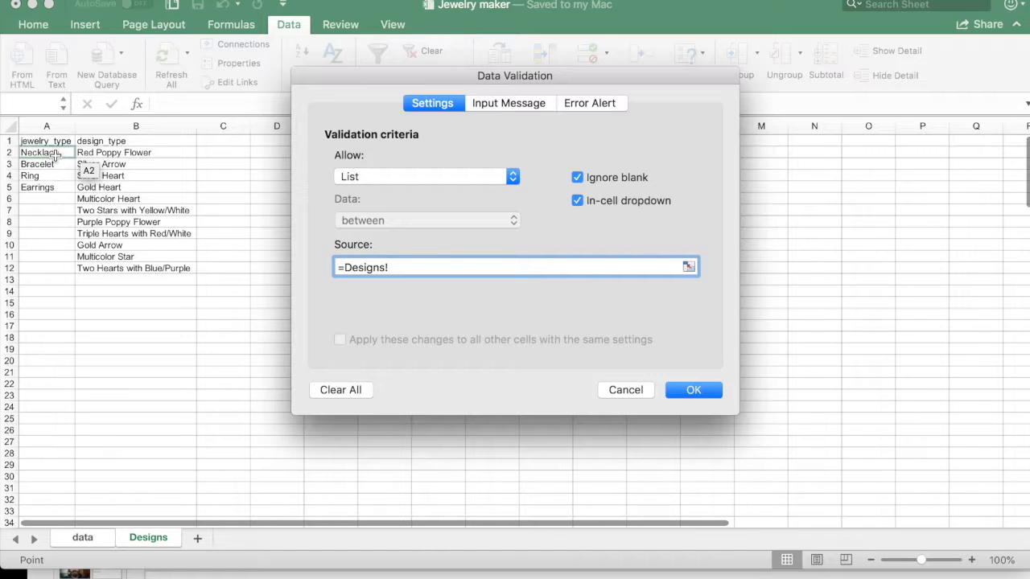
pyautogui.moveTo(55, 153); pyautogui.dragTo(57, 191)
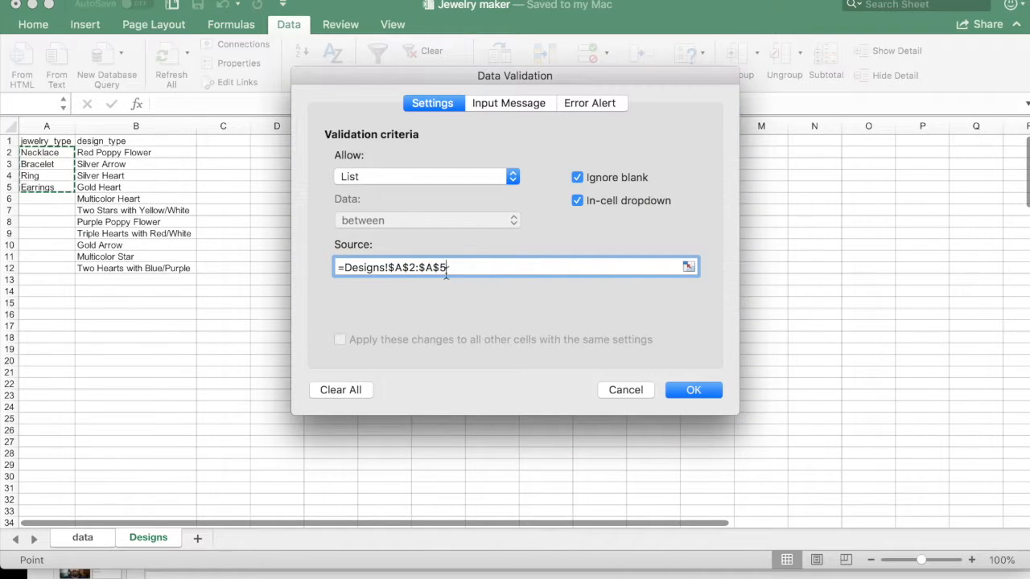
pyautogui.click(705, 388)
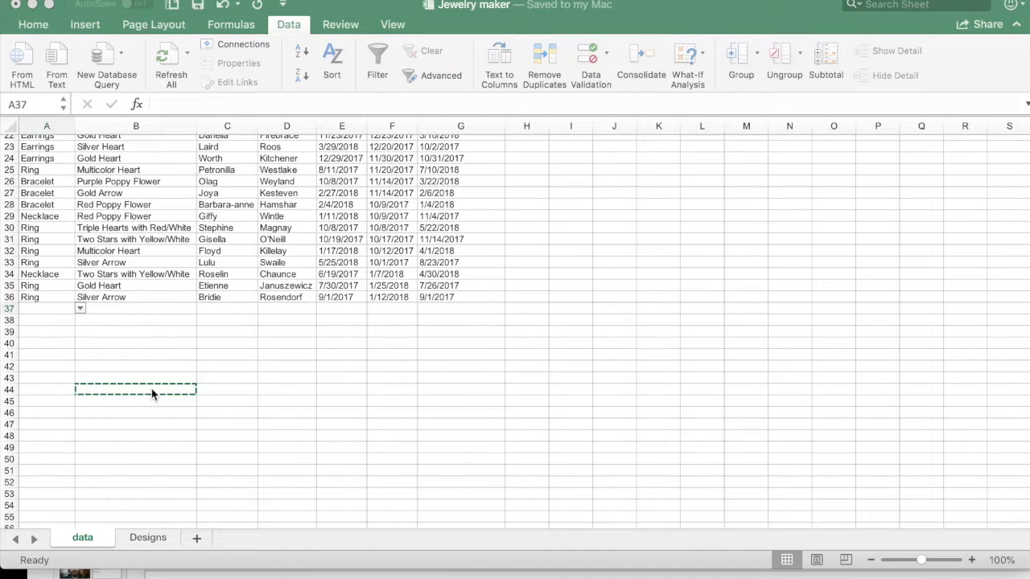
# Step: Inspect the drop-down choices in A37 and check the cells below it, A38 to A40, for a drop-down
pyautogui.click(81, 309)
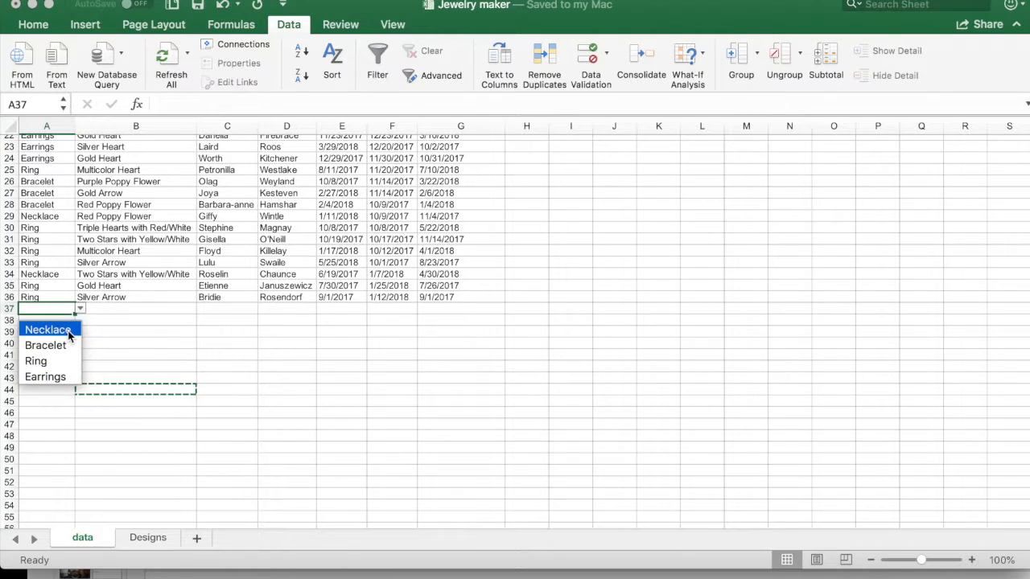
pyautogui.scroll(-2, 68, 331)
pyautogui.click(44, 293)
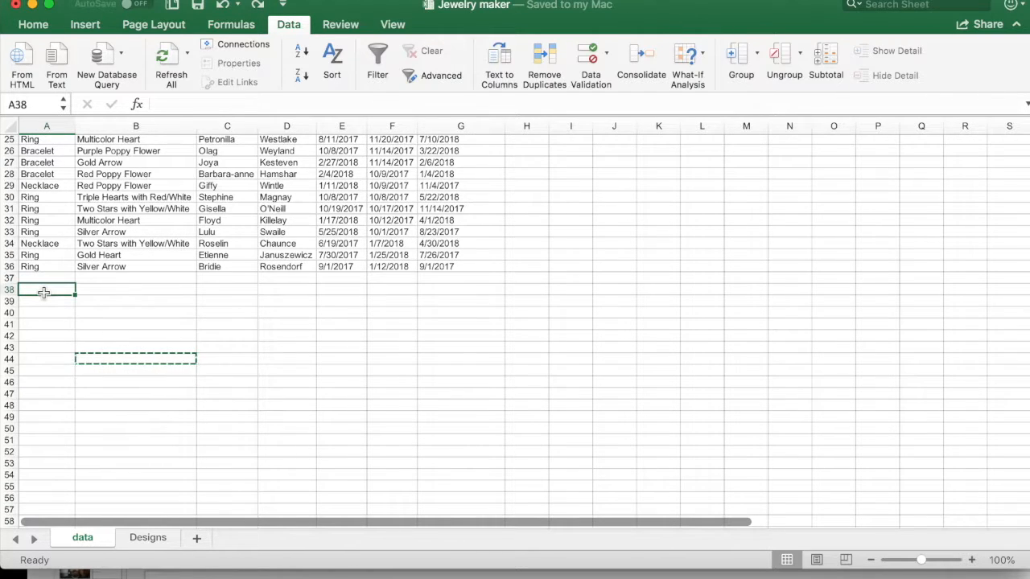
pyautogui.press('Down')
pyautogui.press('Down')
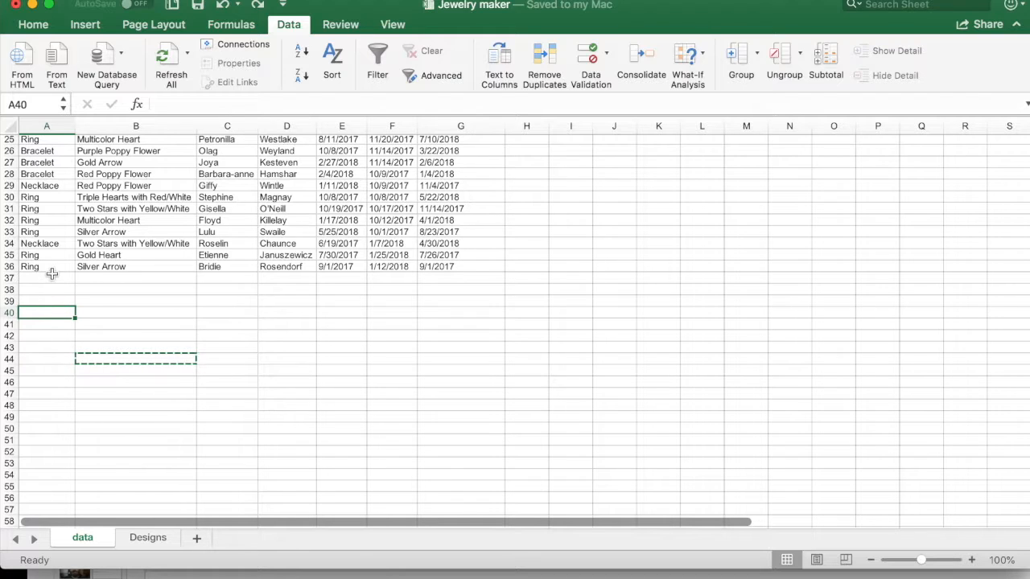
# Step: Copy cell A37 with its drop-down validation to A38:A54
pyautogui.click(58, 280)
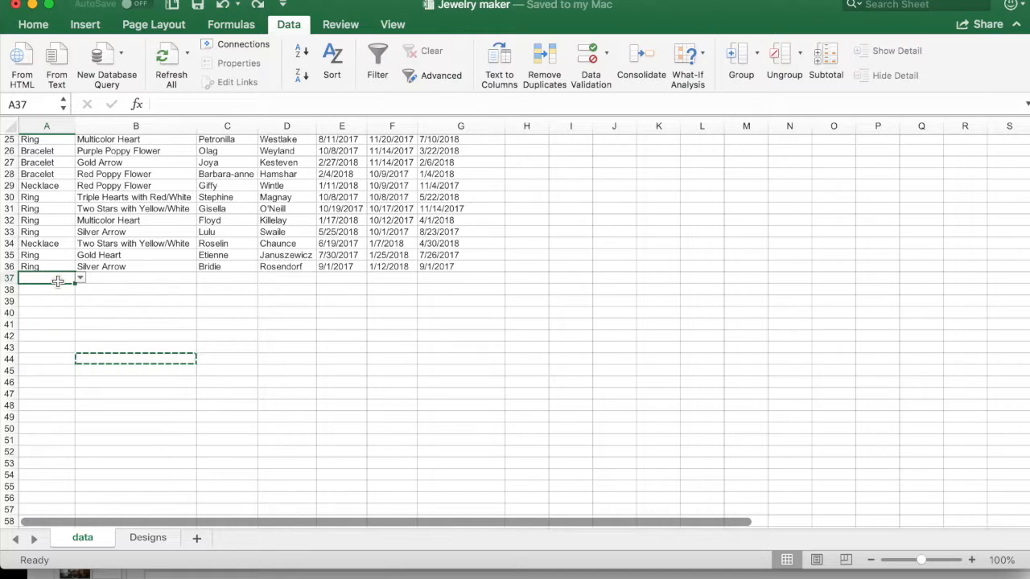
pyautogui.press('super+c')
pyautogui.moveTo(58, 291); pyautogui.dragTo(60, 476)
pyautogui.press('super+v')
pyautogui.click(99, 393)
pyautogui.click(69, 373)
# Step: Fill the drop-down validation from A51 down column A to about row 63
pyautogui.click(62, 440)
pyautogui.scroll(-4, 62, 441)
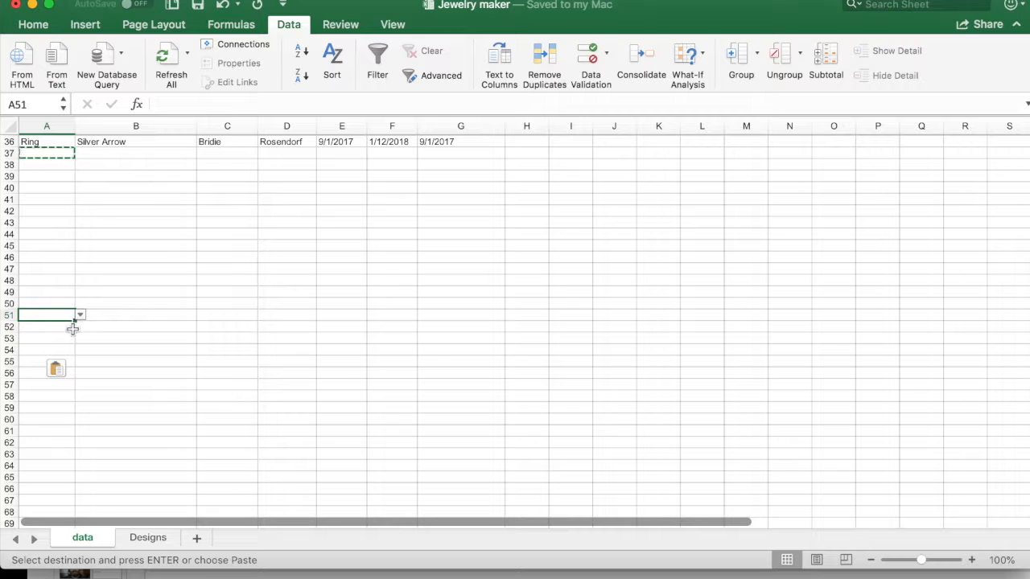
pyautogui.moveTo(73, 323); pyautogui.dragTo(41, 451)
# Step: Insert the copied drop-down cell as a new column before the jewelry_type column
pyautogui.scroll(15, 40, 453)
pyautogui.scroll(-10, 64, 428)
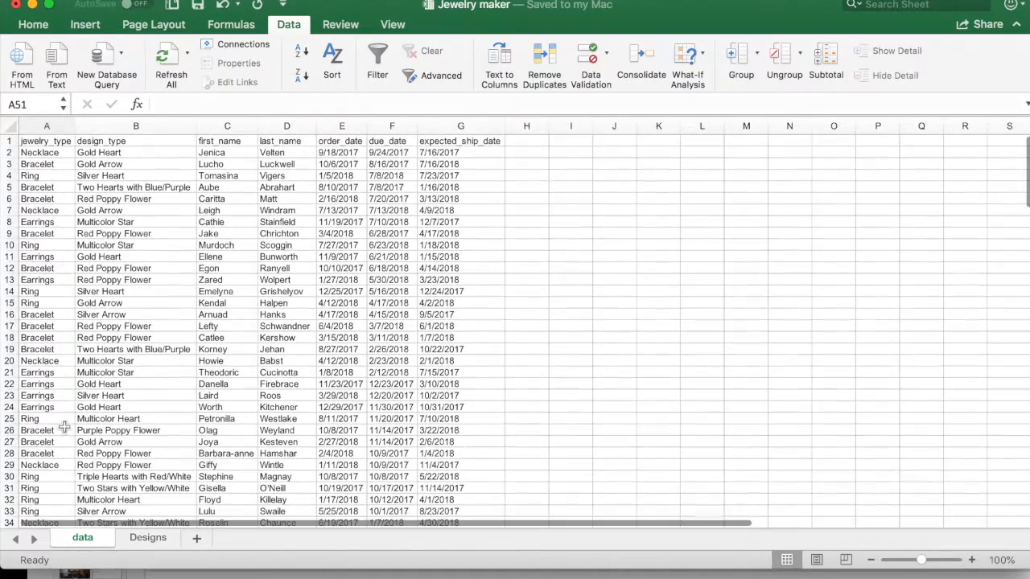
pyautogui.scroll(10, 89, 420)
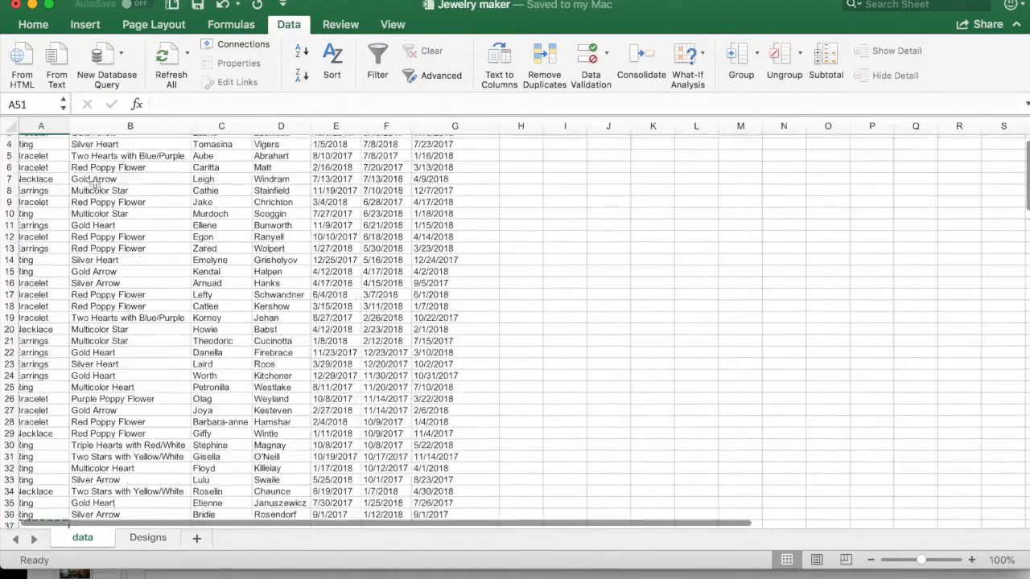
pyautogui.click(56, 125)
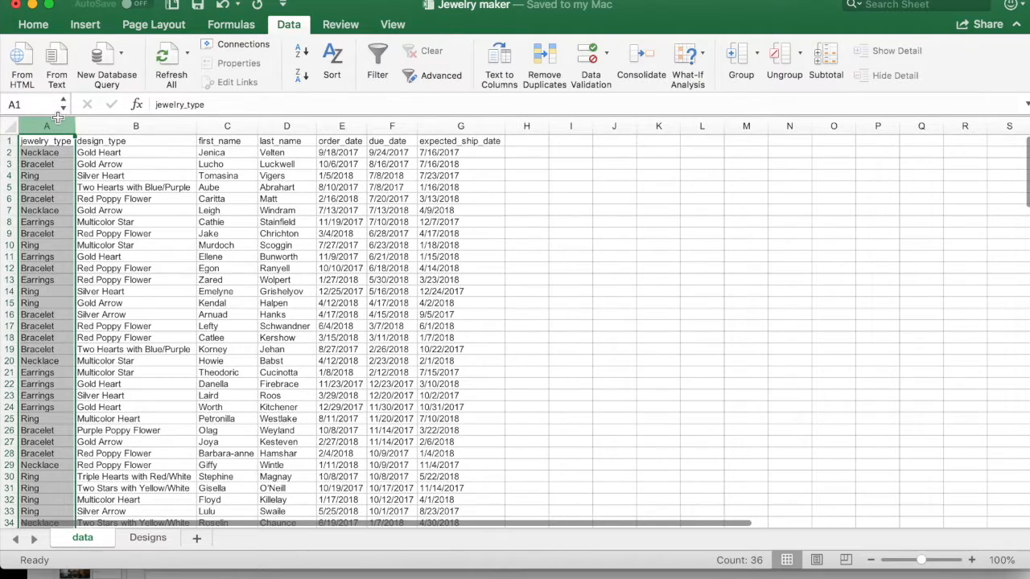
pyautogui.rightClick(58, 118)
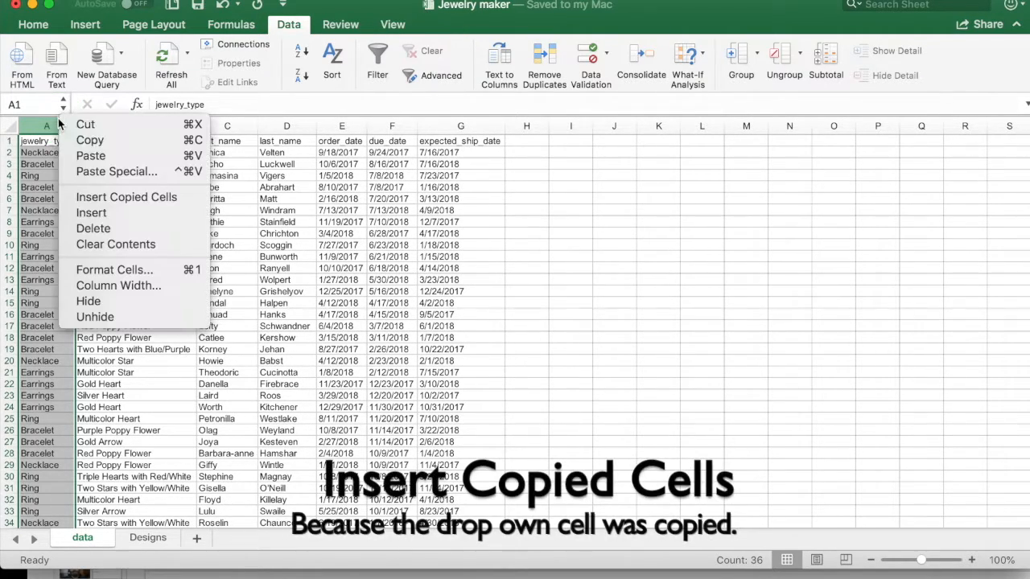
pyautogui.click(115, 200)
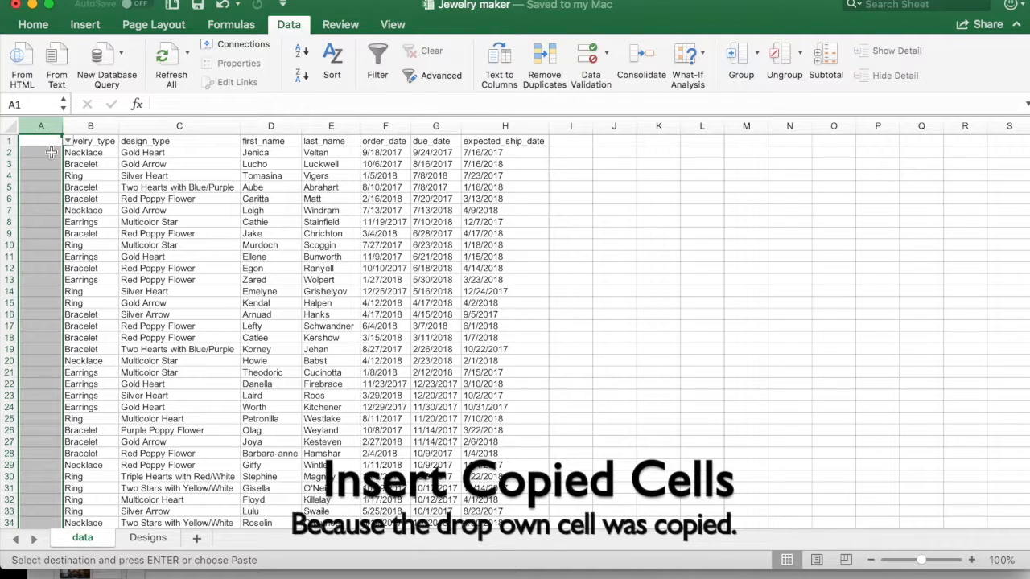
# Step: Check the drop-down lists in cells A1, A13 and A21 of the new column without choosing a value
pyautogui.click(68, 141)
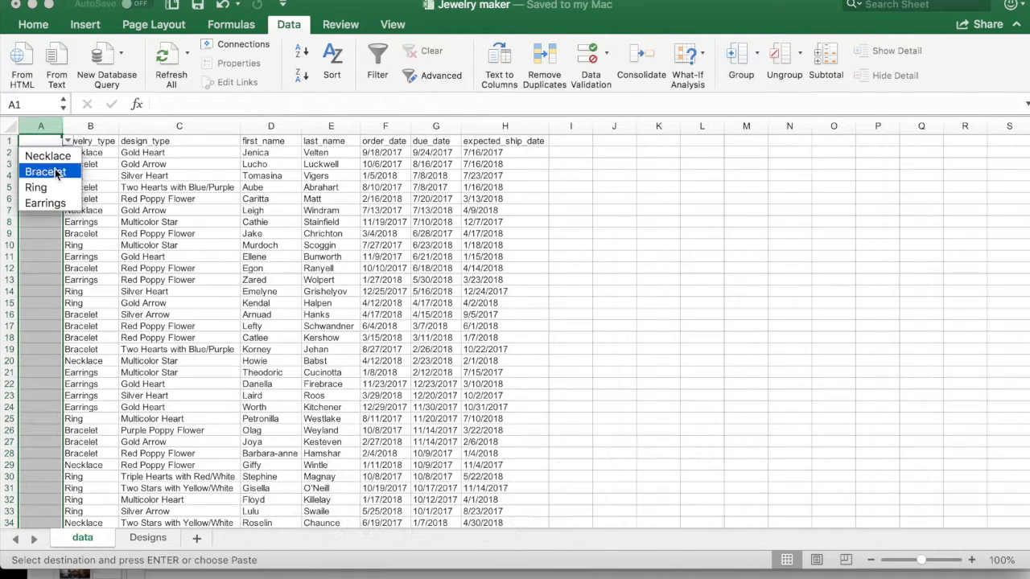
pyautogui.press('Escape')
pyautogui.click(42, 278)
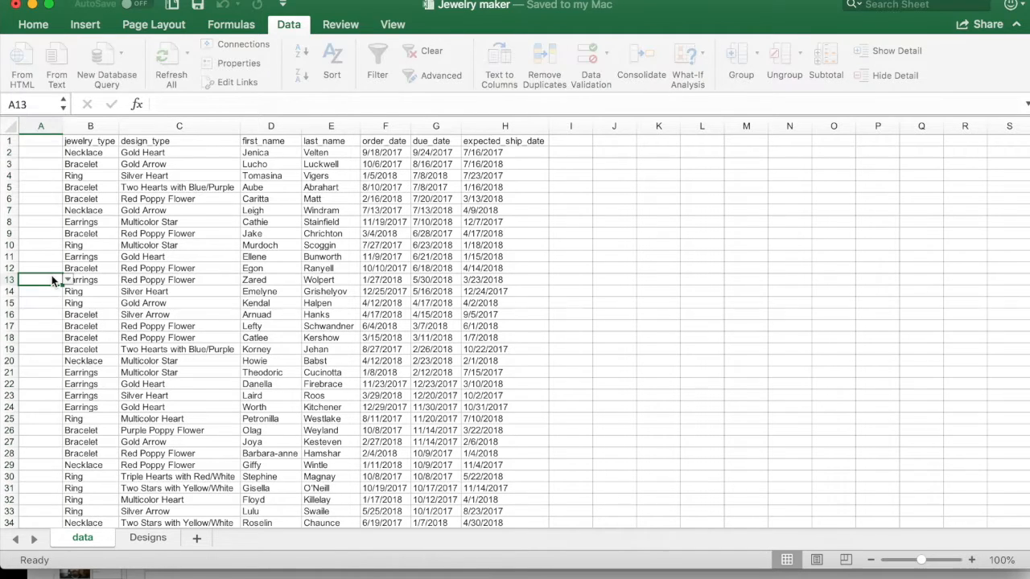
pyautogui.click(67, 280)
pyautogui.press('Escape')
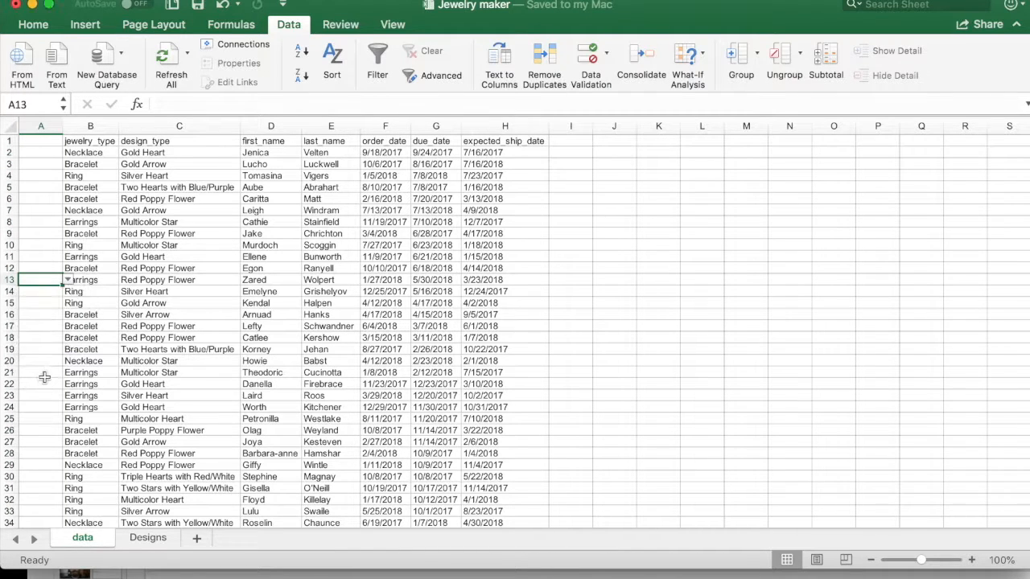
pyautogui.click(51, 372)
pyautogui.click(68, 375)
pyautogui.press('Escape')
# Step: Copy the jewelry_type data from B1:B36 into column A starting at A1, and autofit column A's width
pyautogui.scroll(-5, 138, 327)
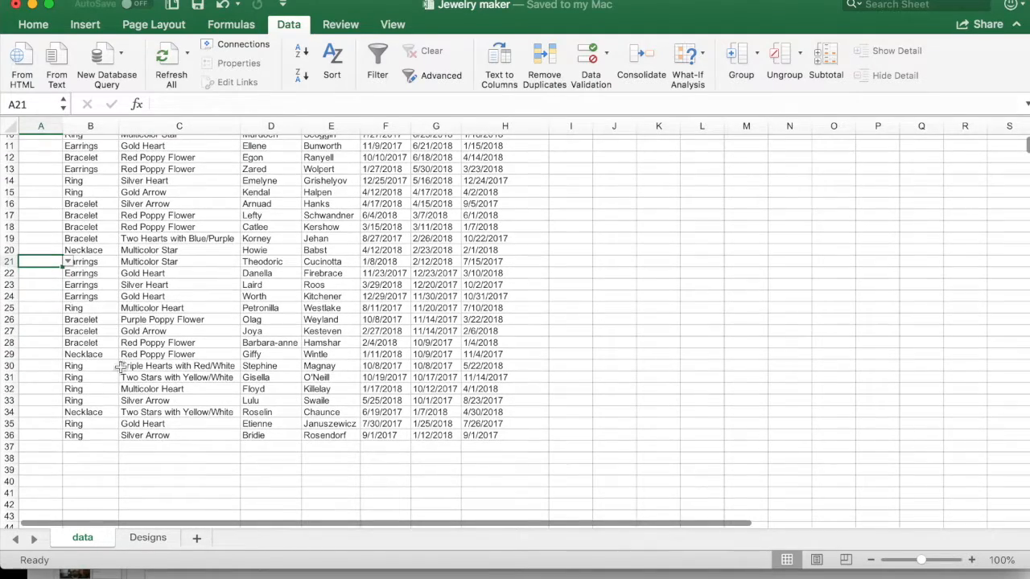
pyautogui.moveTo(94, 435); pyautogui.dragTo(91, 141)
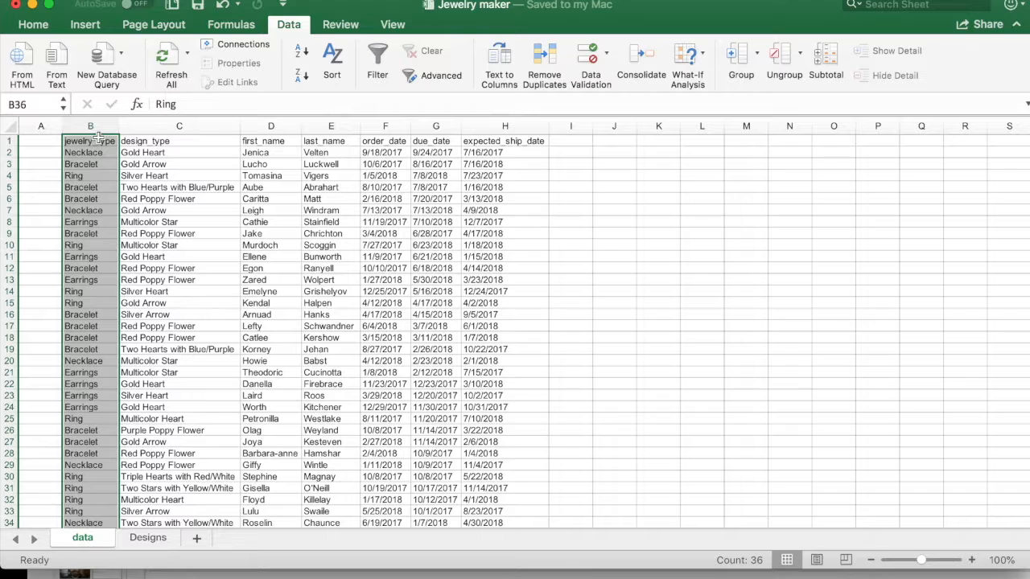
pyautogui.press('super+c')
pyautogui.click(51, 142)
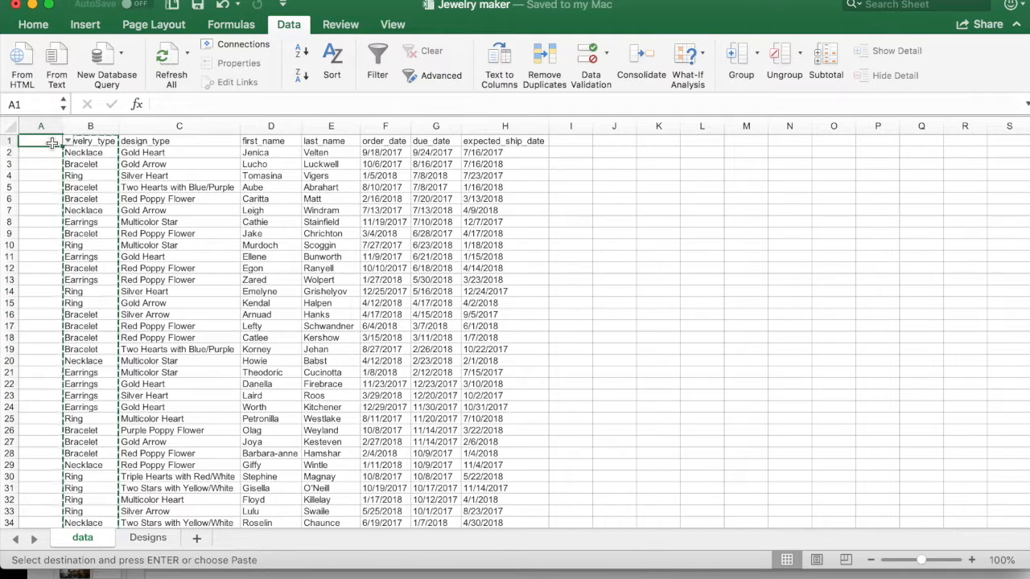
pyautogui.press('super+v')
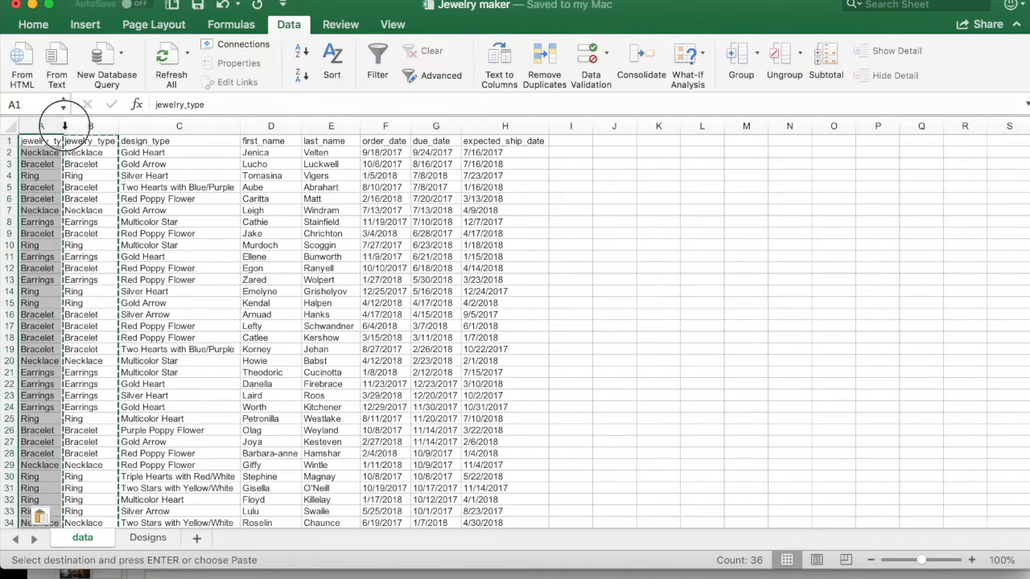
pyautogui.doubleClick(64, 126)
pyautogui.scroll(-1, 58, 435)
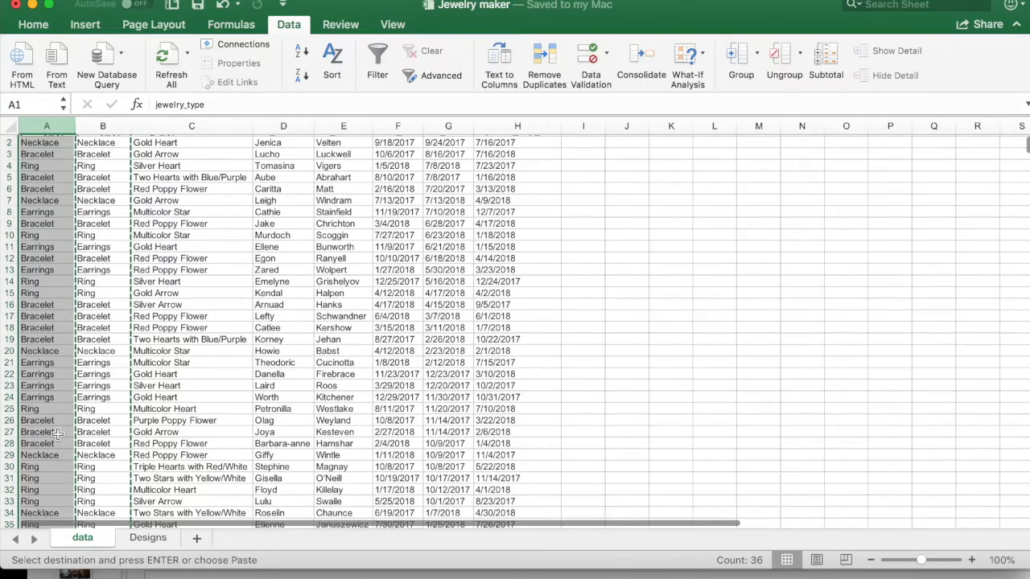
pyautogui.scroll(1, 58, 435)
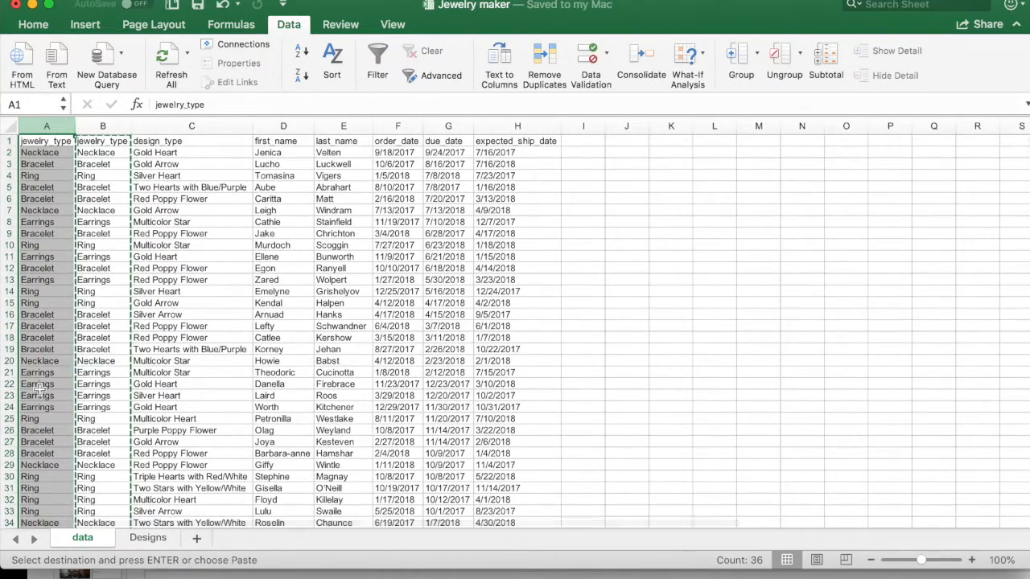
# Step: Check the empty cells below the data in column A, from A40 down to A66, for drop-downs
pyautogui.scroll(-6, 39, 390)
pyautogui.scroll(-1, 39, 390)
pyautogui.click(57, 343)
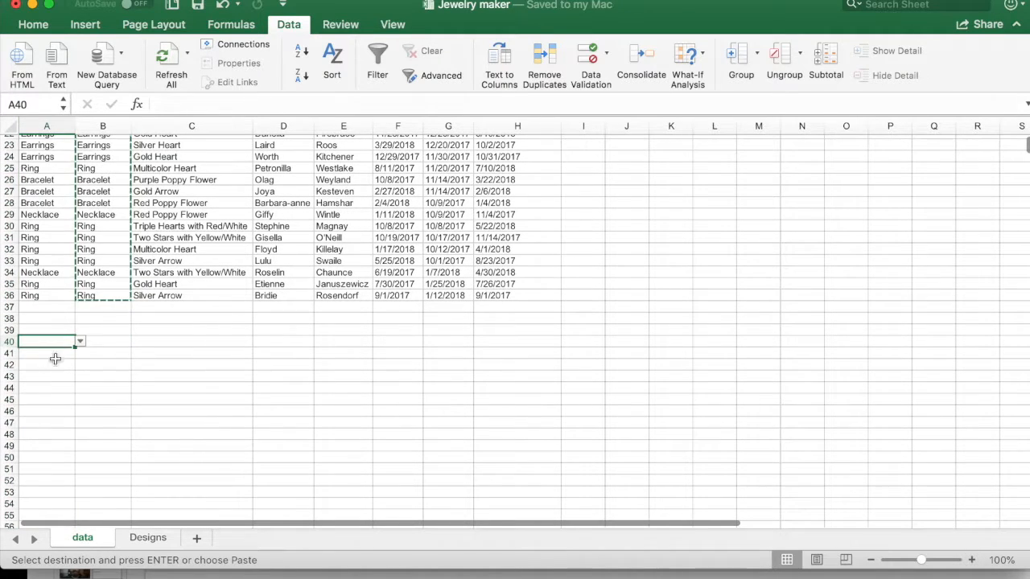
pyautogui.click(56, 437)
pyautogui.click(45, 481)
pyautogui.scroll(-4, 44, 483)
pyautogui.keyDown('shift'); pyautogui.click(45, 492); pyautogui.keyUp('shift')
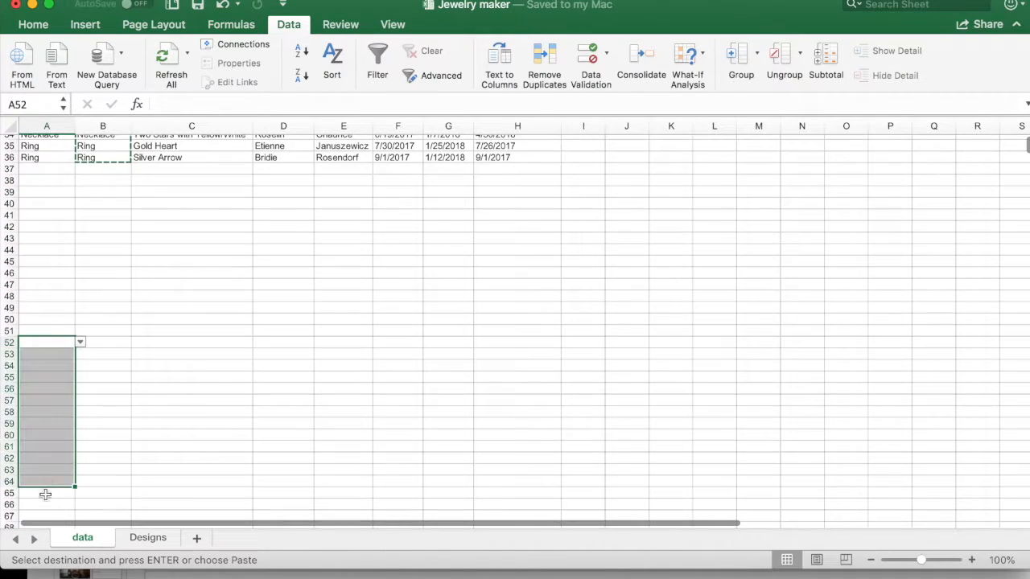
pyautogui.click(42, 500)
# Step: Delete the original duplicate jewelry_type column B from the data sheet
pyautogui.scroll(10, 117, 396)
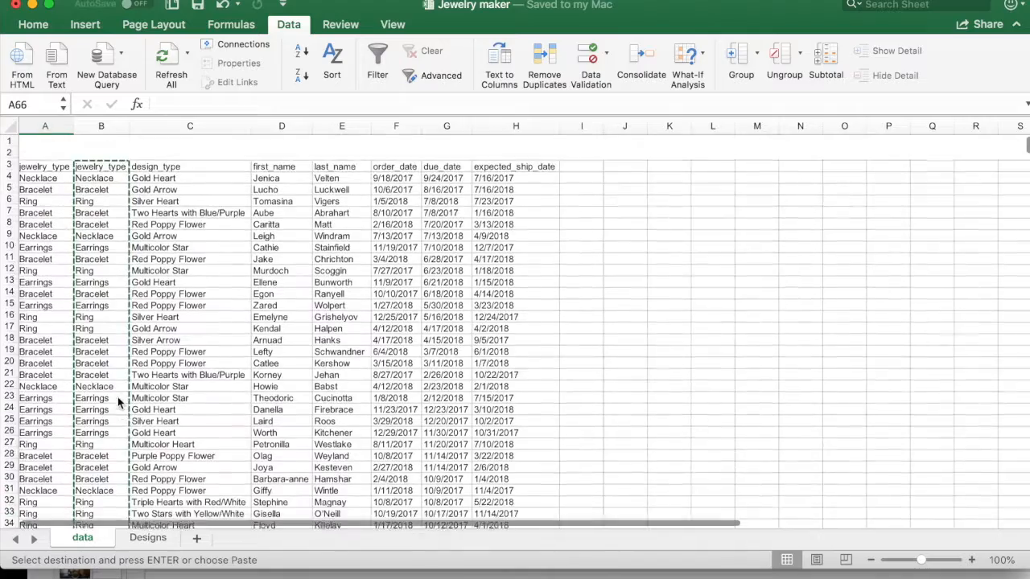
pyautogui.click(103, 126)
pyautogui.rightClick(107, 124)
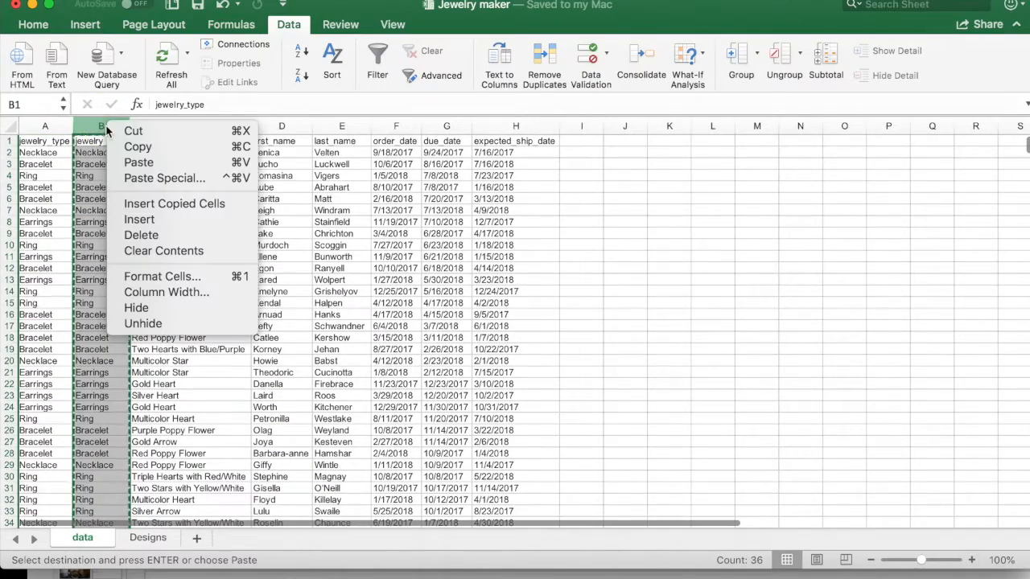
pyautogui.click(134, 239)
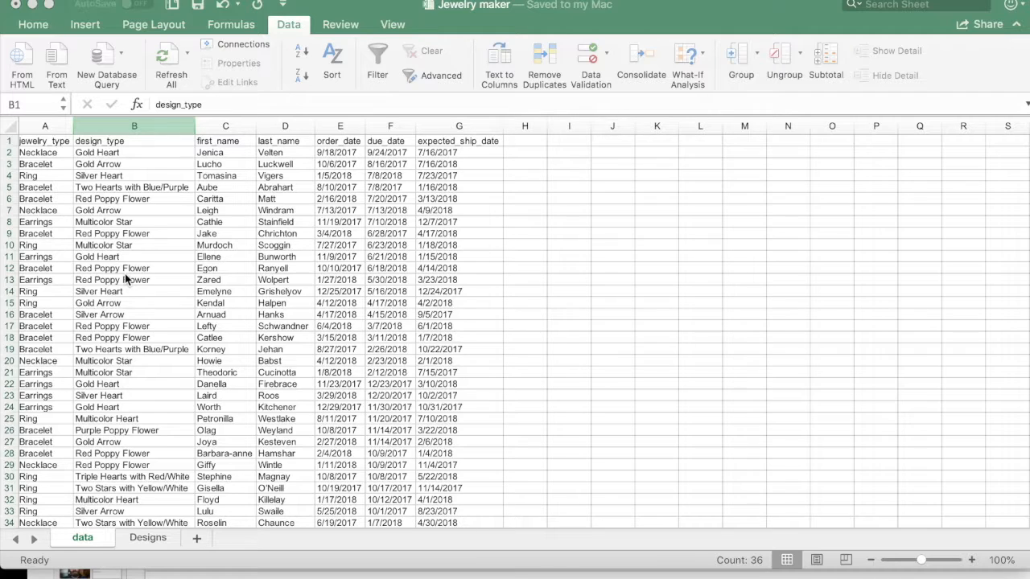
# Step: Add List data validation to cell B37 below the design_type data, sourced from the entire column B of the Designs sheet (=Designs!$B:$B)
pyautogui.scroll(-7, 125, 274)
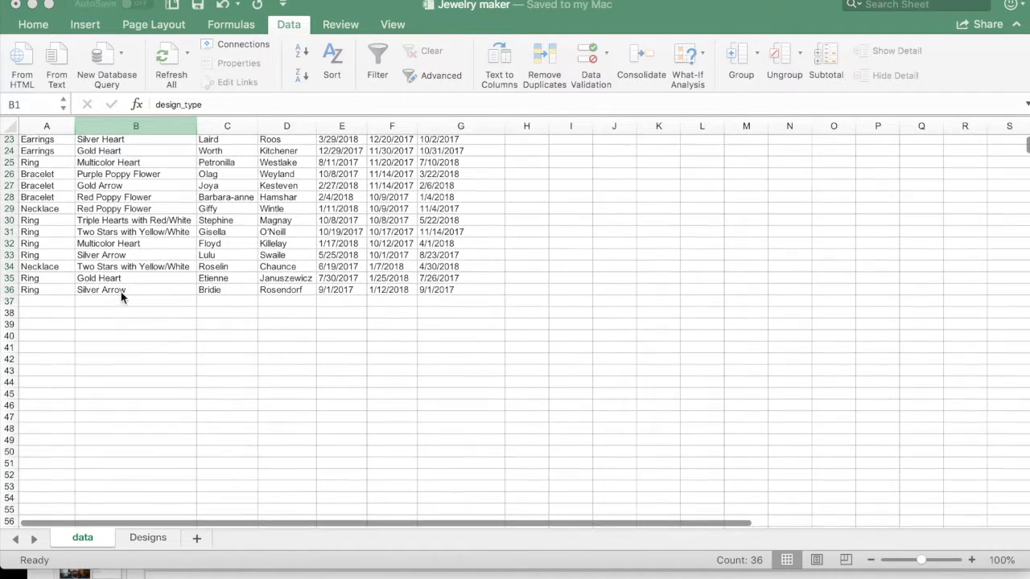
pyautogui.click(101, 303)
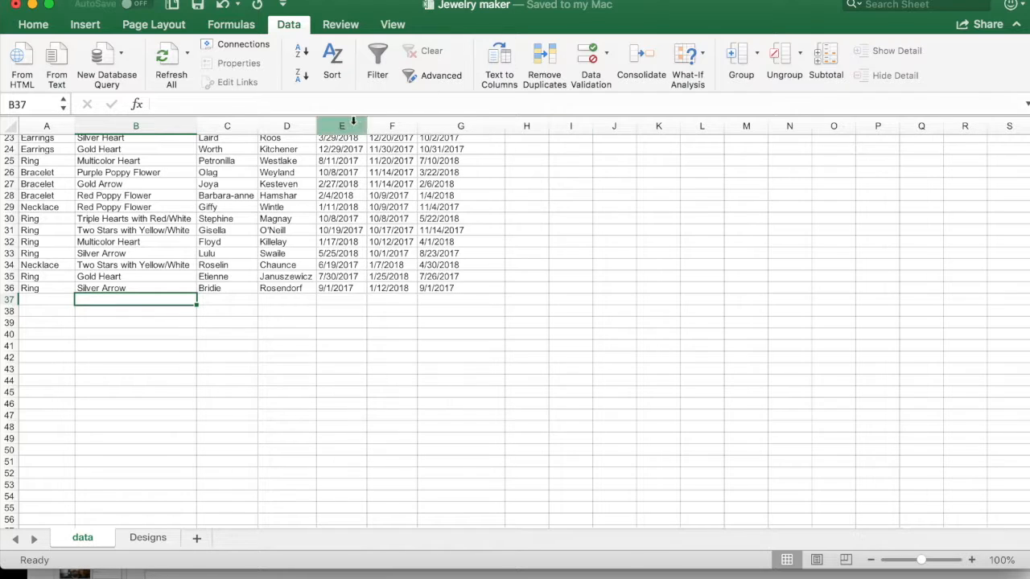
pyautogui.click(590, 55)
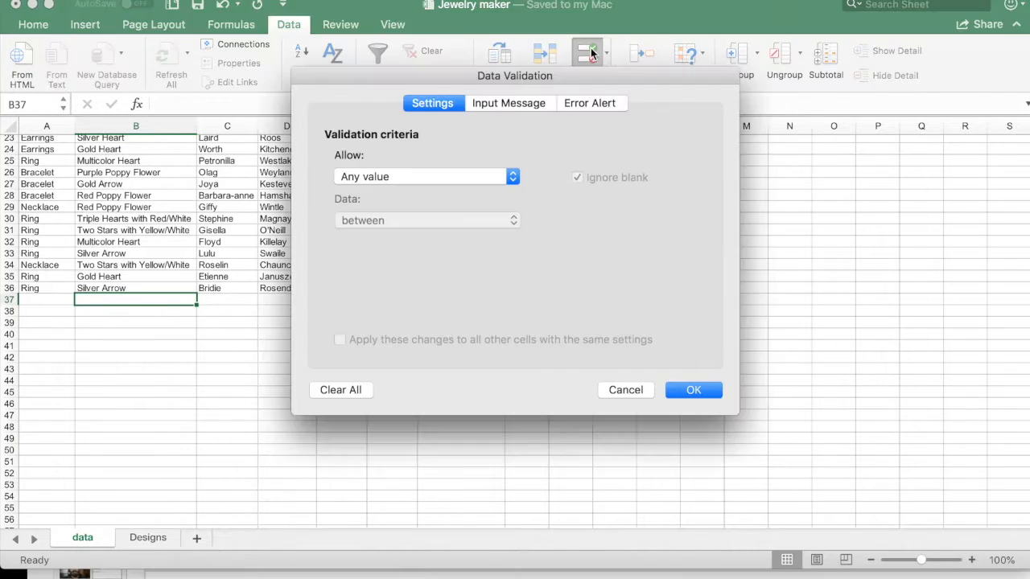
pyautogui.click(449, 176)
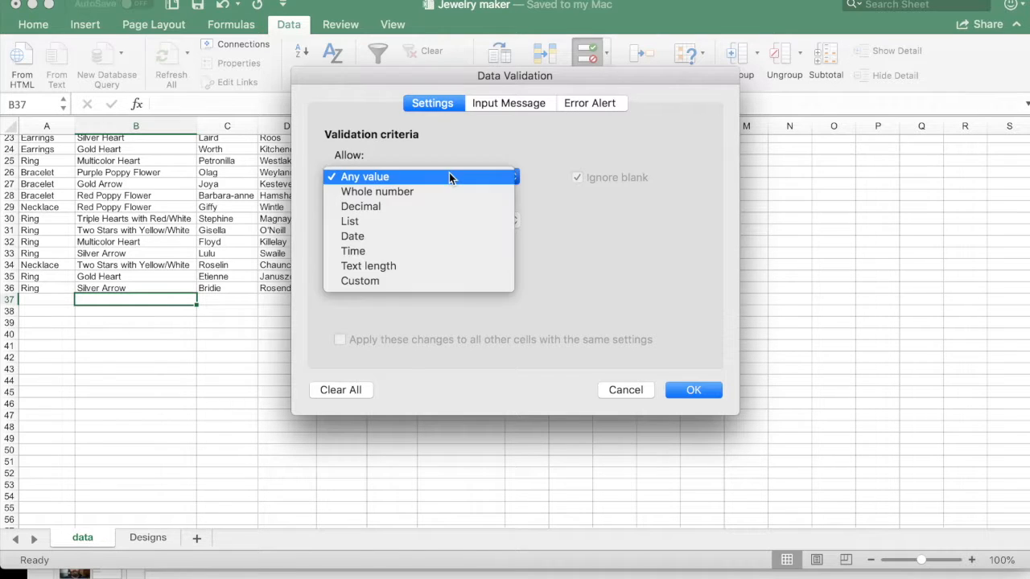
pyautogui.click(398, 218)
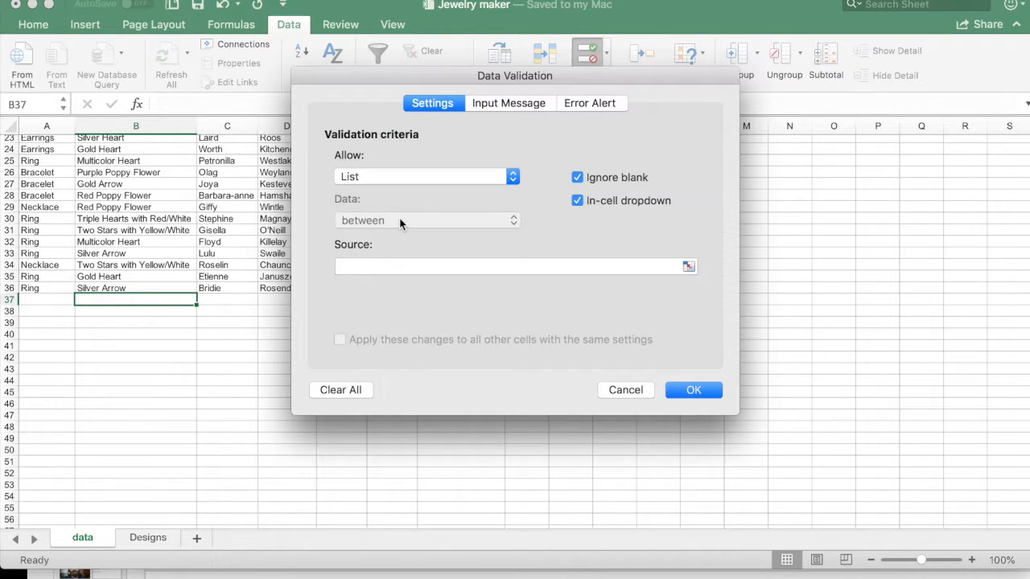
pyautogui.click(416, 267)
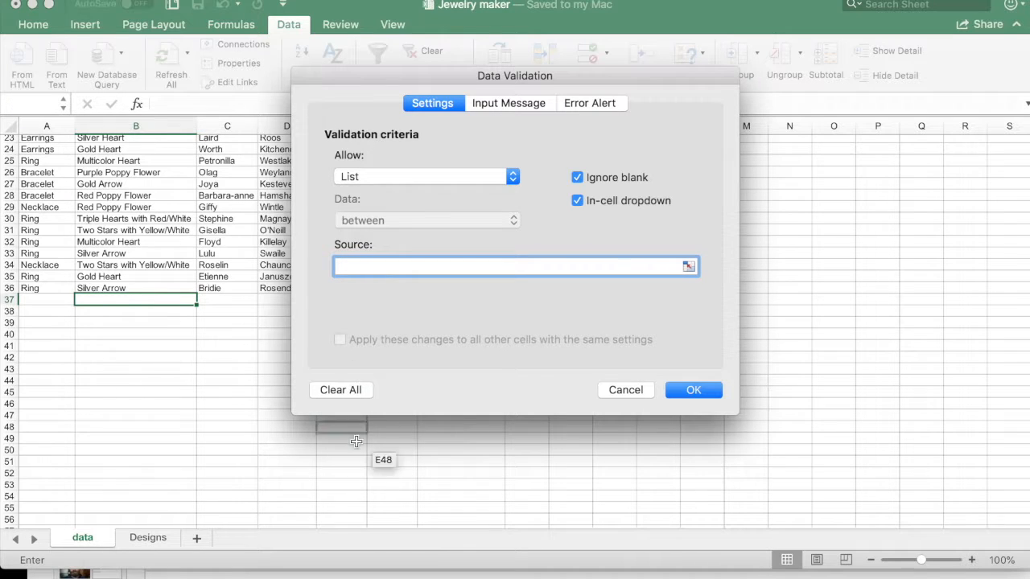
pyautogui.click(148, 537)
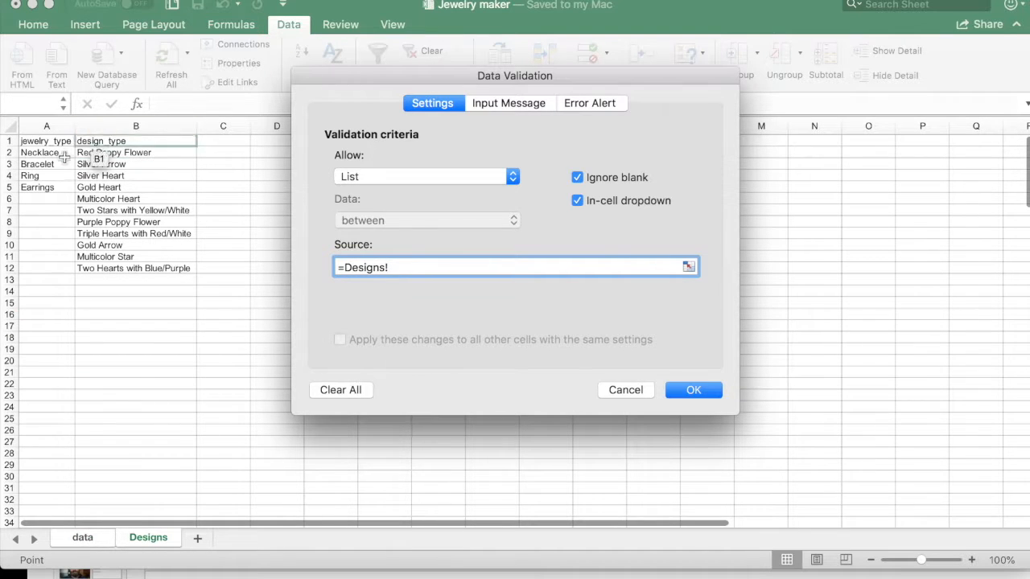
pyautogui.click(162, 131)
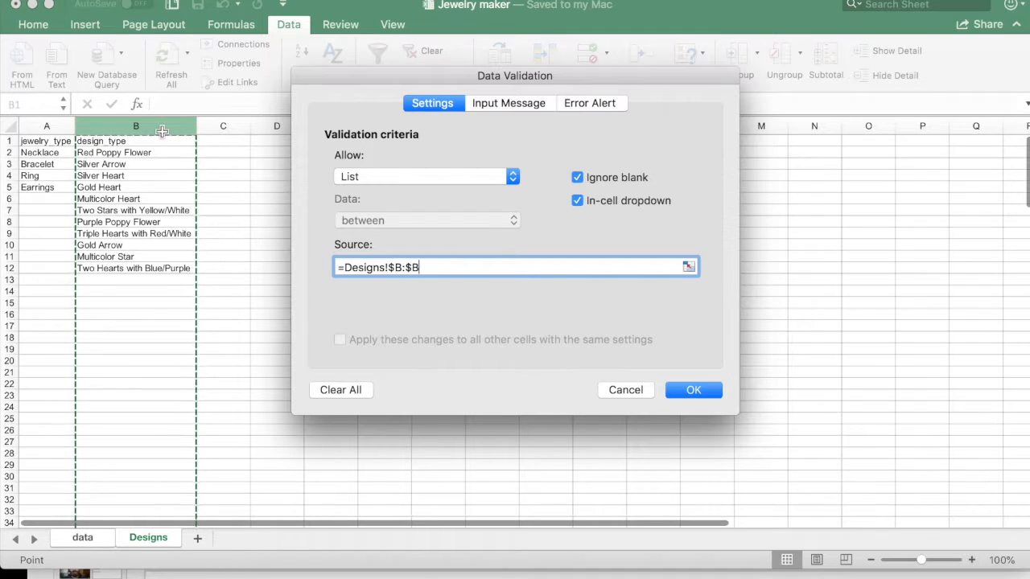
pyautogui.click(693, 390)
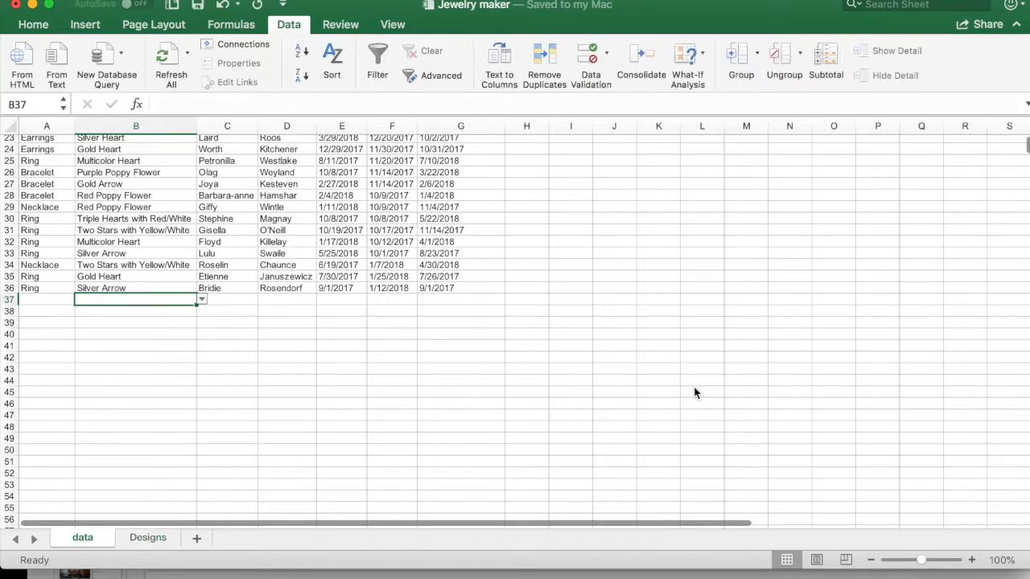
# Step: Look through the design_type drop-down list in B37, including its header and blank entries, without choosing a design
pyautogui.click(202, 300)
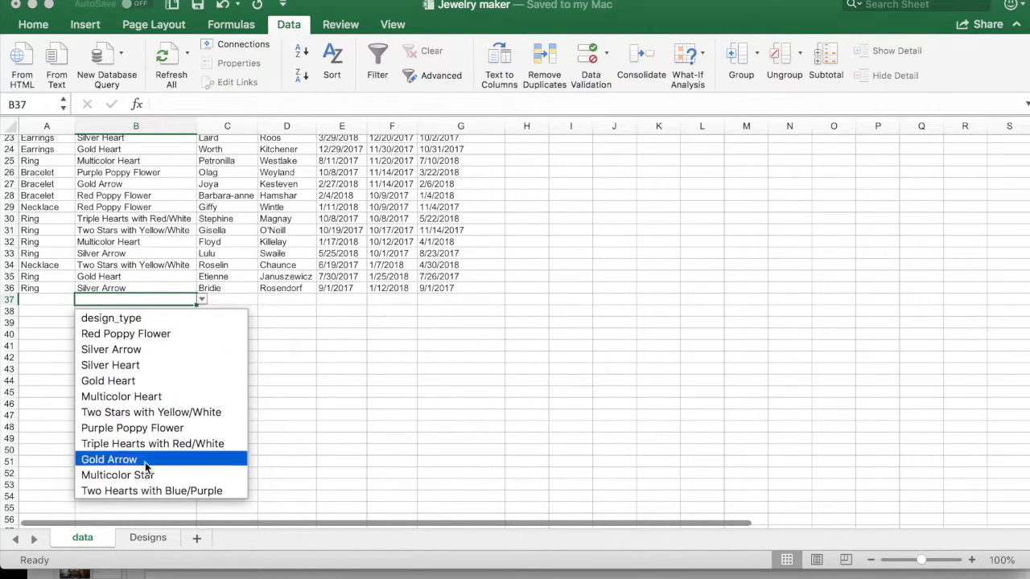
pyautogui.scroll(-2, 145, 475)
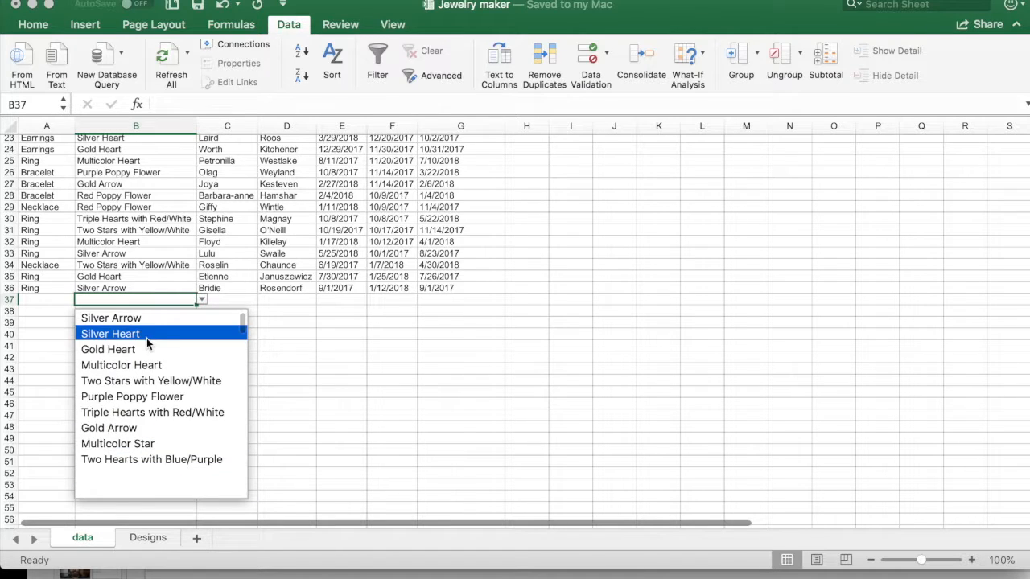
pyautogui.scroll(2, 146, 338)
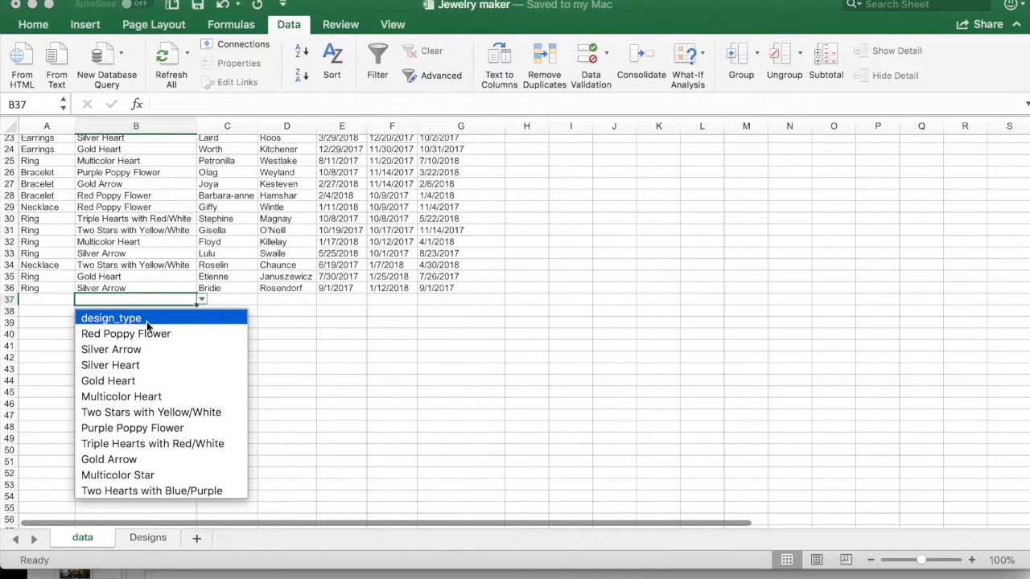
pyautogui.scroll(-5, 154, 349)
pyautogui.scroll(-1, 138, 349)
pyautogui.click(137, 439)
pyautogui.click(203, 305)
pyautogui.click(203, 303)
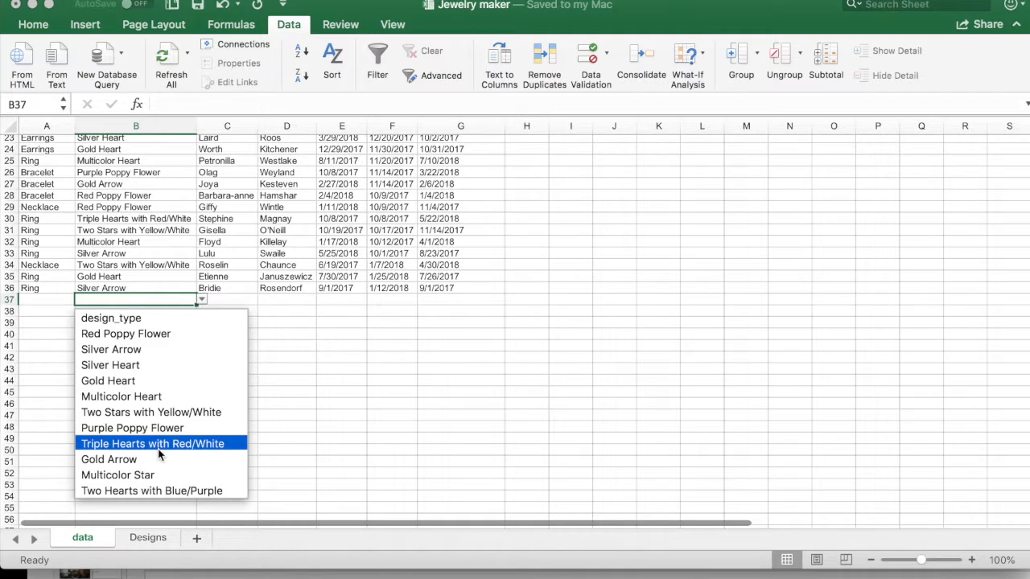
pyautogui.scroll(-3, 161, 423)
pyautogui.click(171, 368)
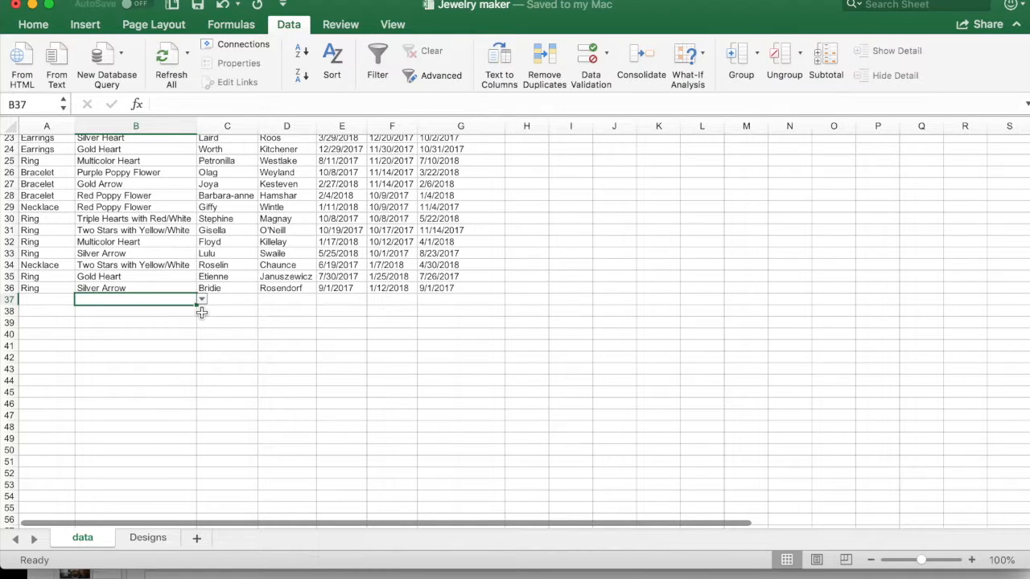
# Step: Choose Ring from the jewelry_type drop-down in cell A37
pyautogui.click(48, 288)
pyautogui.click(49, 300)
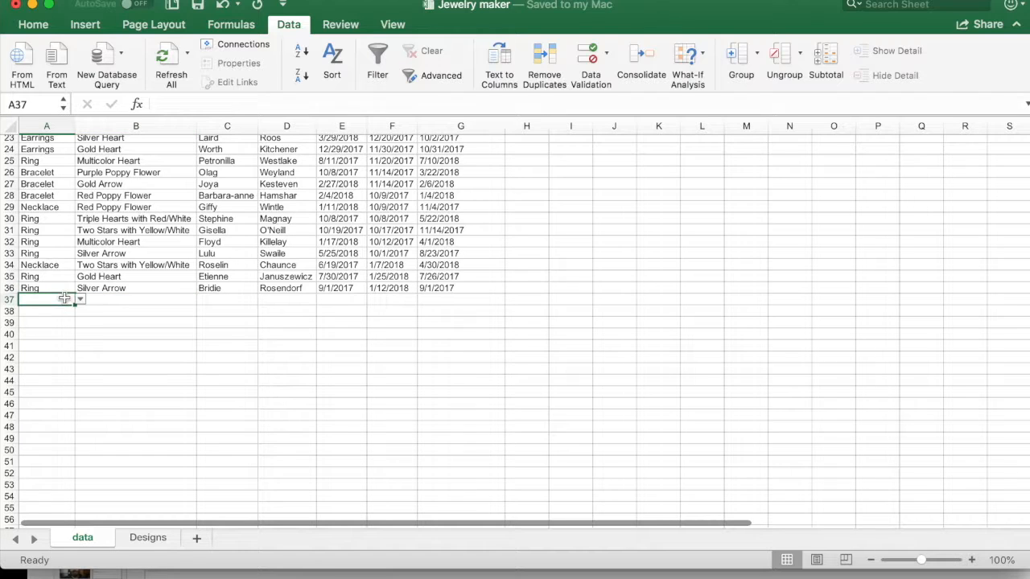
pyautogui.click(81, 300)
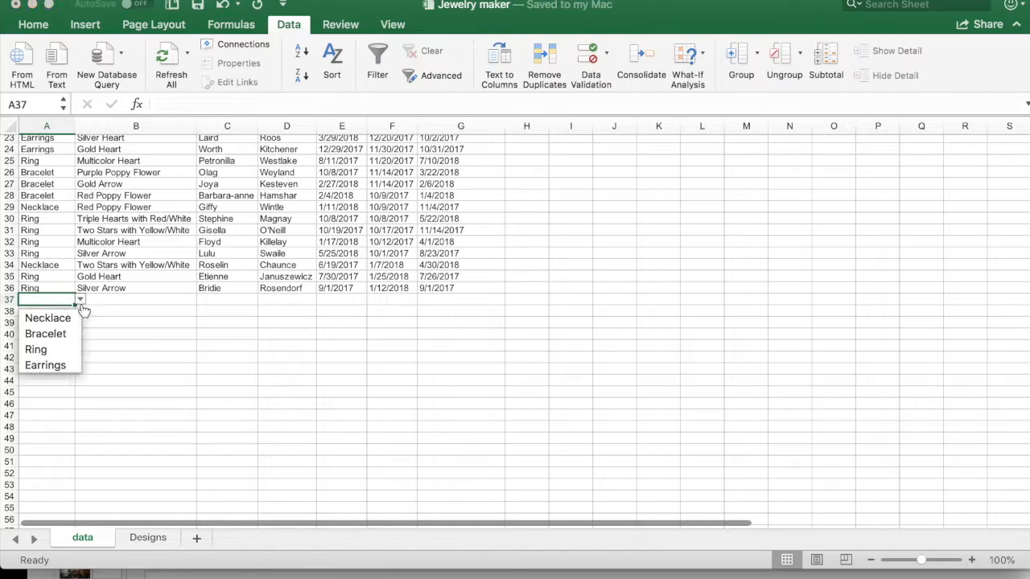
pyautogui.click(64, 354)
# Step: Examine the end of the B37 drop-down list for blank entries without choosing a design
pyautogui.click(179, 300)
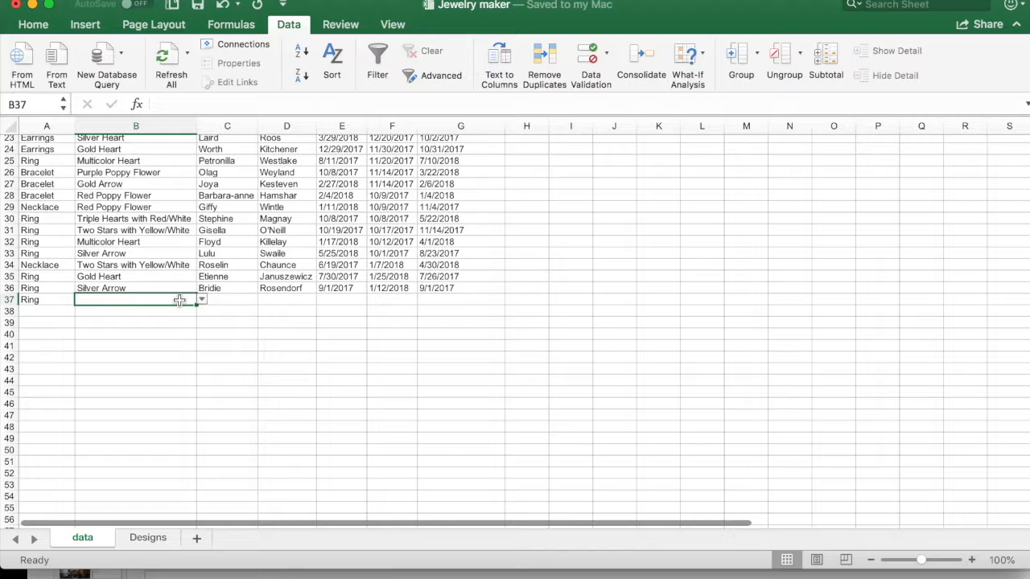
pyautogui.click(202, 300)
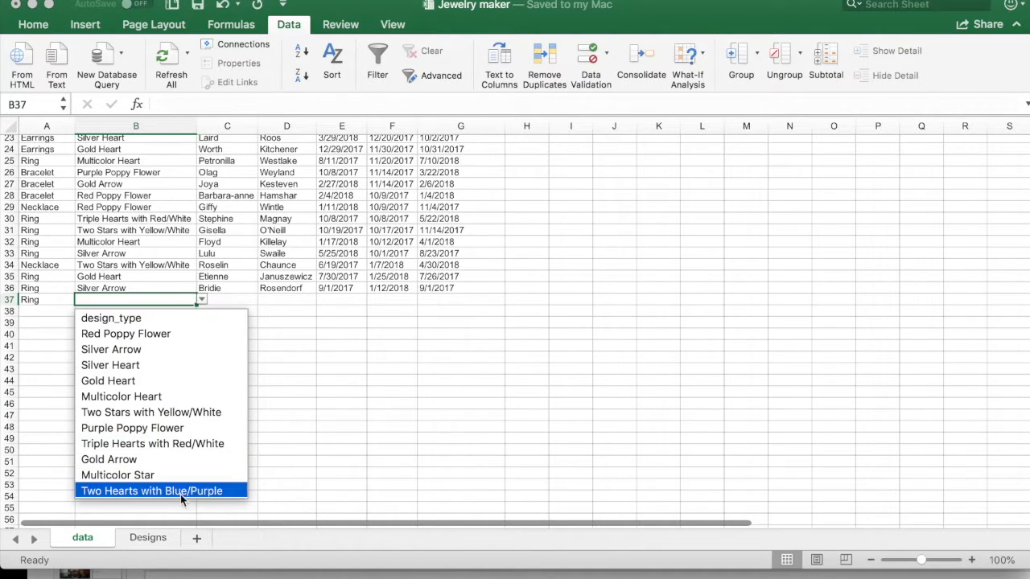
pyautogui.scroll(-3, 173, 443)
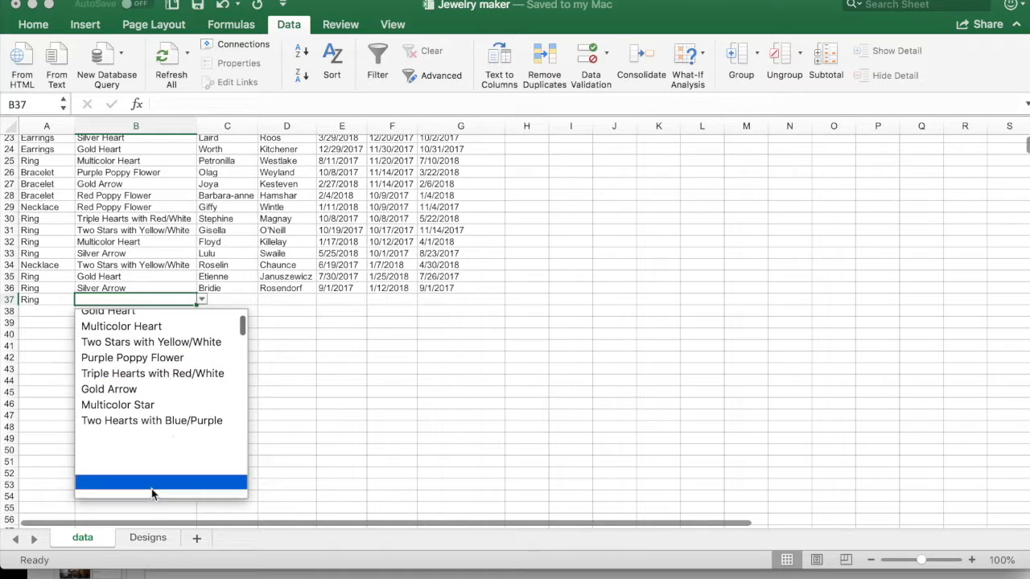
pyautogui.click(139, 442)
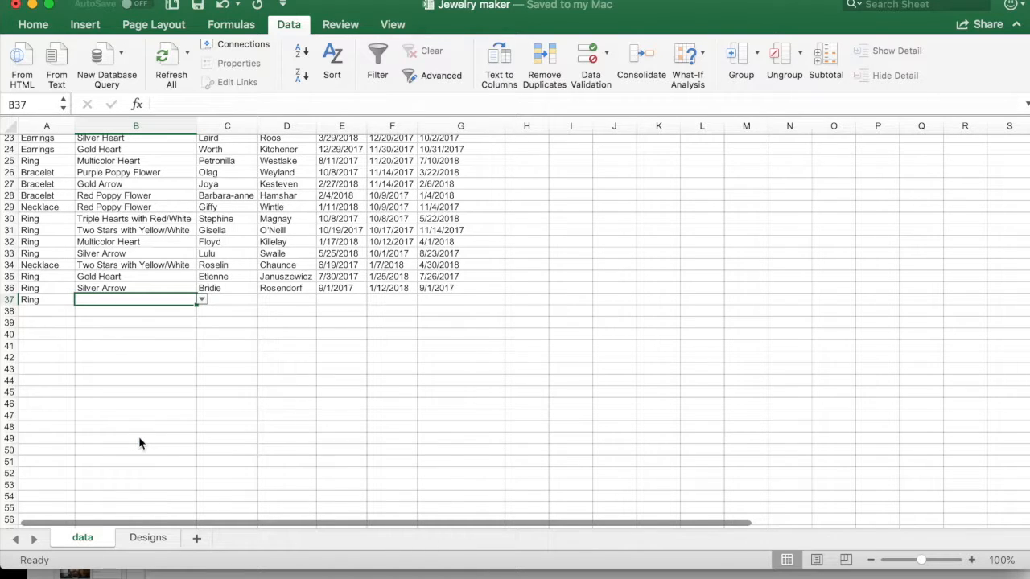
# Step: Add Gold Stars as a new design_type in cell B13 of the Designs sheet
pyautogui.click(148, 539)
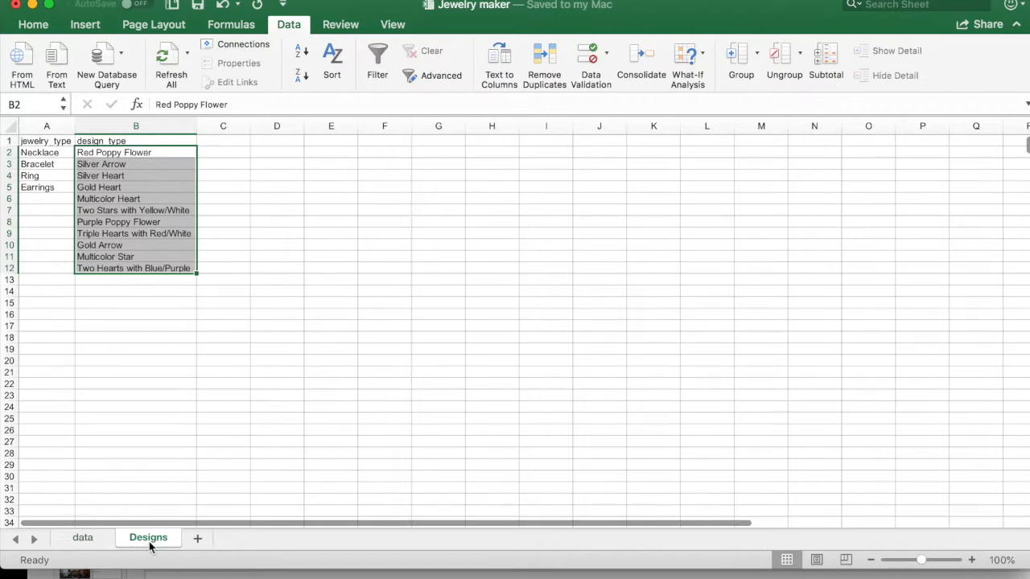
pyautogui.click(165, 280)
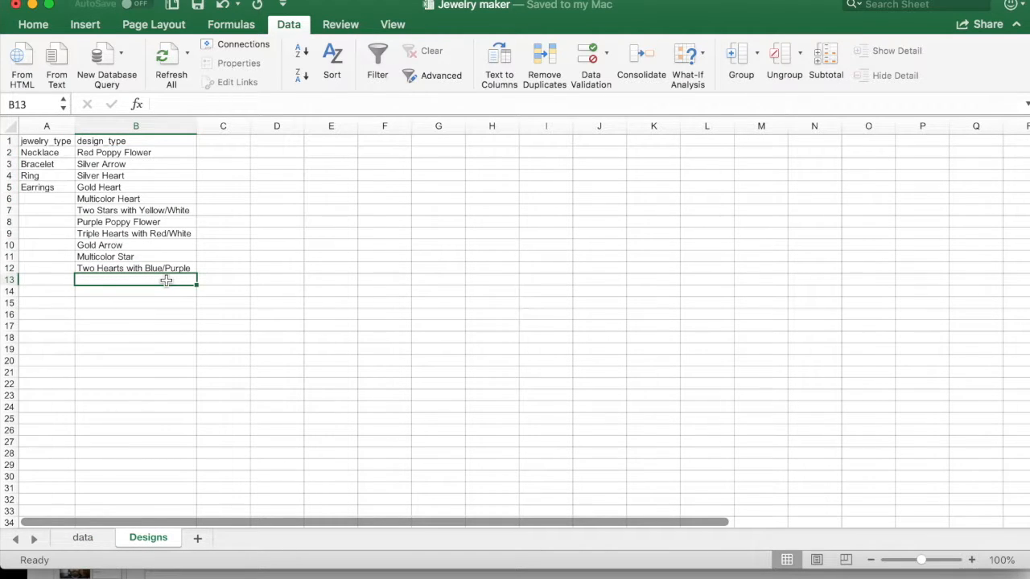
pyautogui.write('Gold Stars')
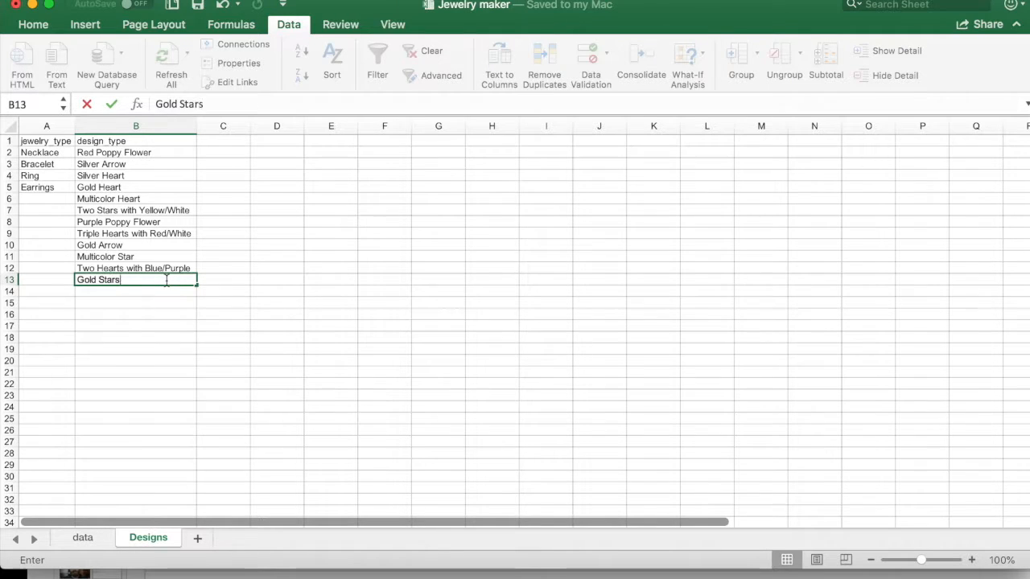
pyautogui.click(159, 339)
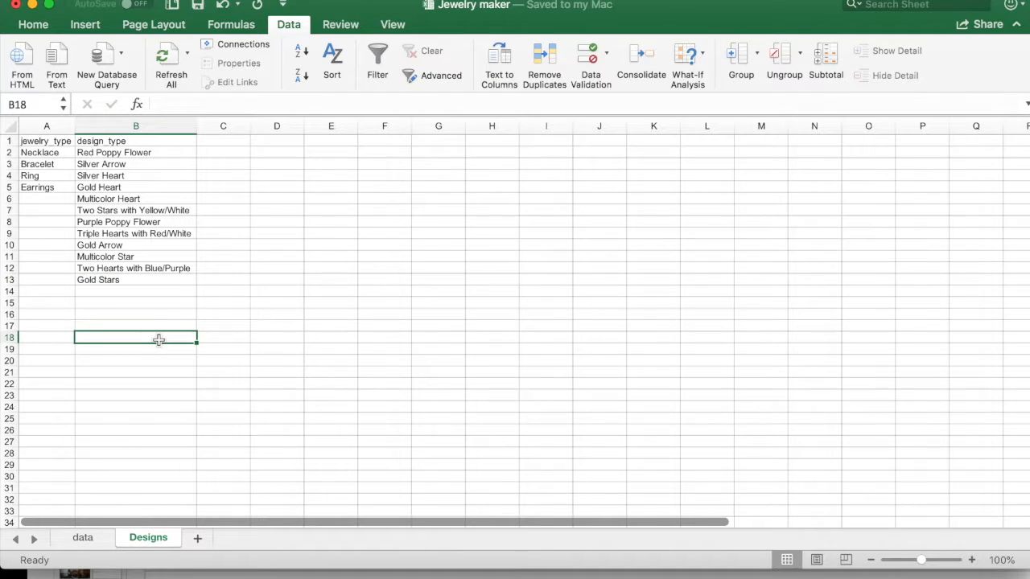
# Step: Compare the two list sources on the Designs sheet by selecting A2:A5 and the whole design_type column
pyautogui.click(81, 539)
pyautogui.click(145, 537)
pyautogui.moveTo(50, 152); pyautogui.dragTo(61, 184)
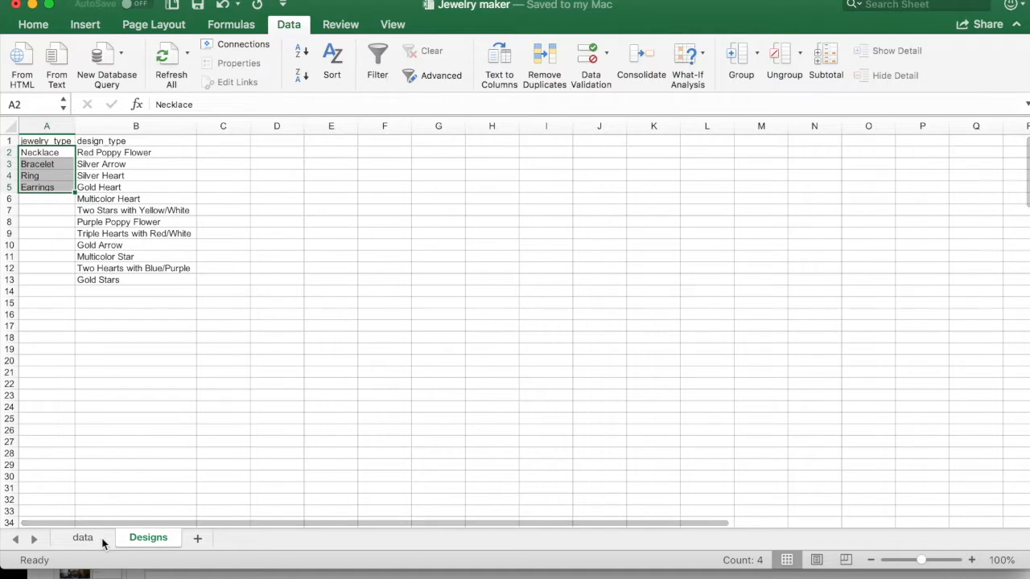
pyautogui.click(143, 126)
# Step: Choose Gold Stars from the design_type drop-down in cell B37 of the data sheet
pyautogui.click(83, 538)
pyautogui.click(205, 300)
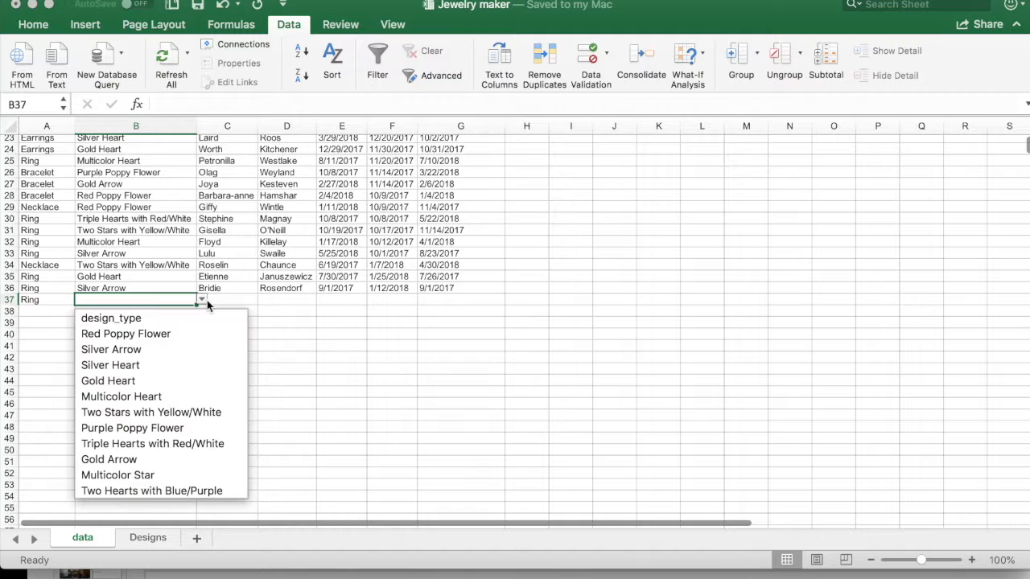
pyautogui.scroll(-3, 178, 386)
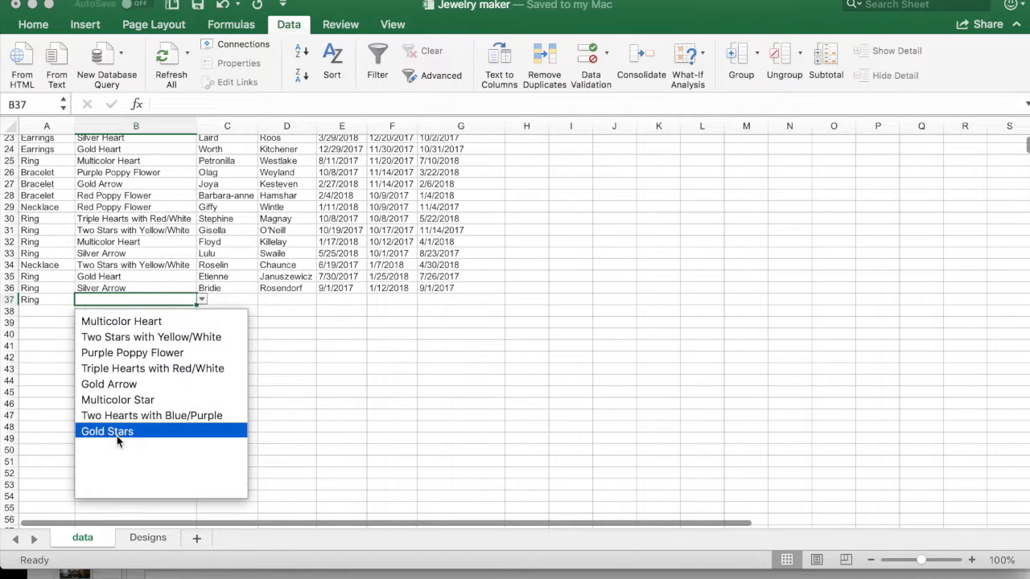
pyautogui.click(120, 433)
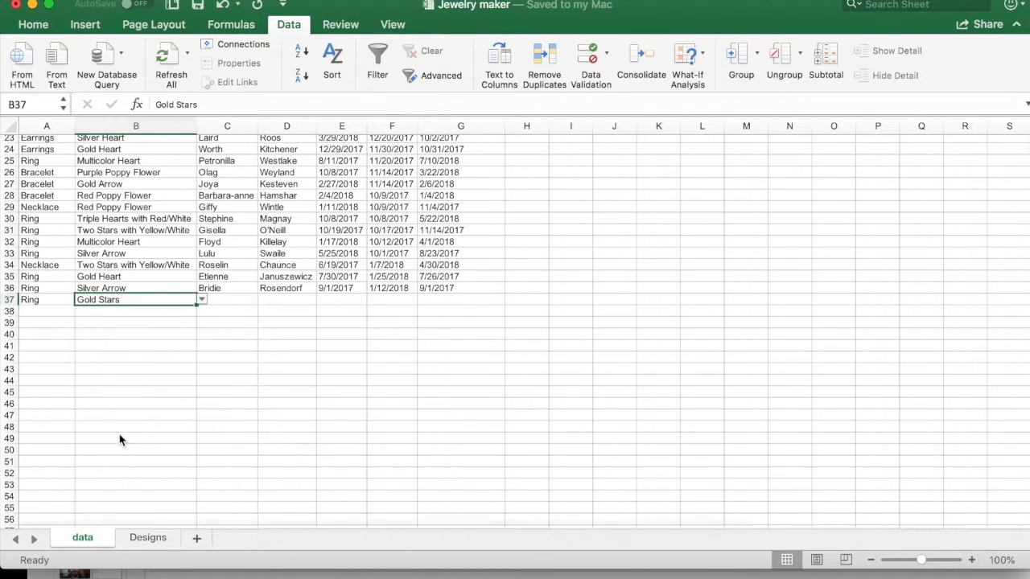
# Step: Review the B37 drop-down list without changing the choice, and return to the design_type list on the Designs sheet
pyautogui.click(205, 299)
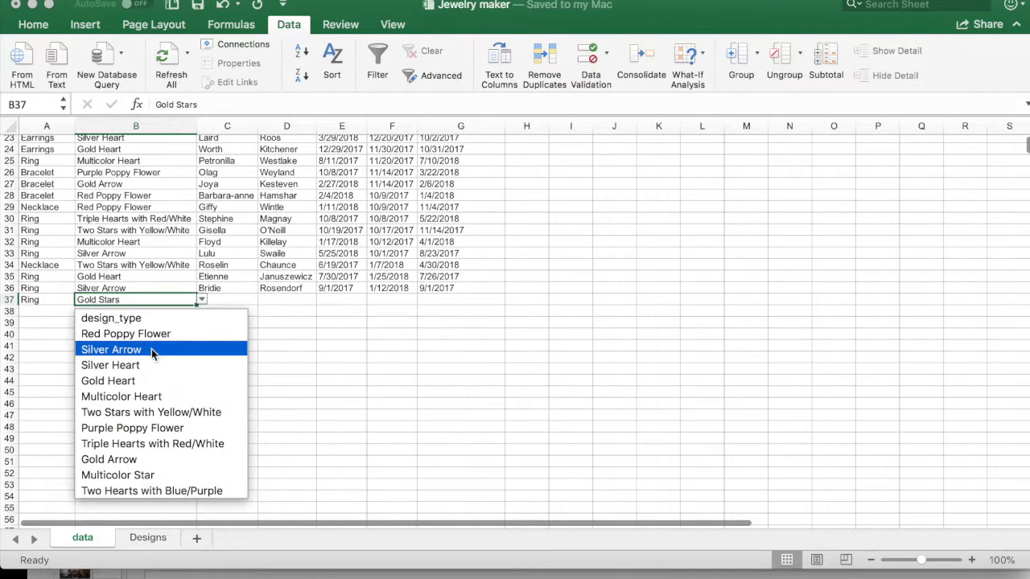
pyautogui.click(155, 540)
pyautogui.click(149, 537)
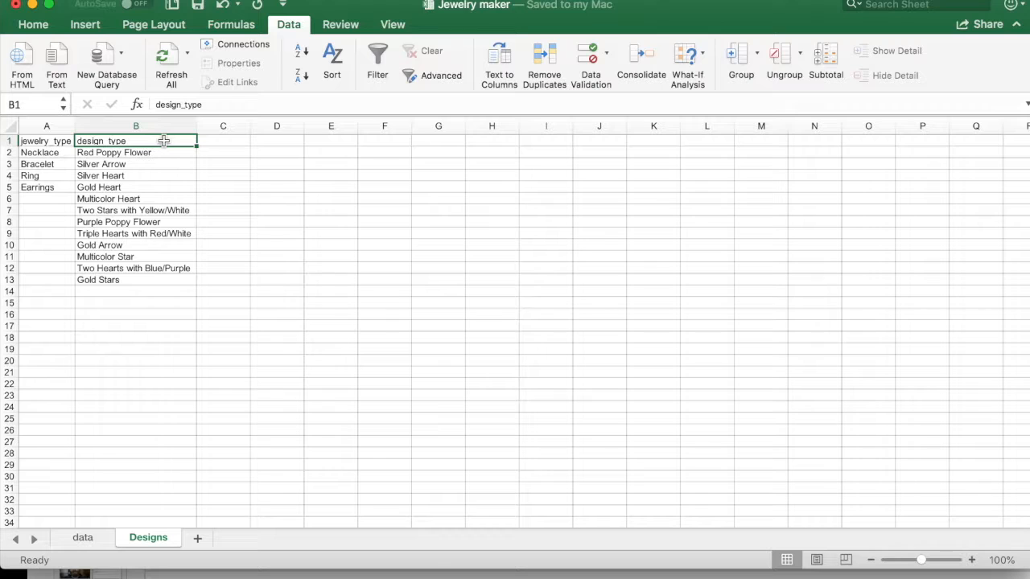
# Step: Replace the design_type header in cell B1 of the Designs sheet with Pink Poppy Flower
pyautogui.write('Pink Poppy F')
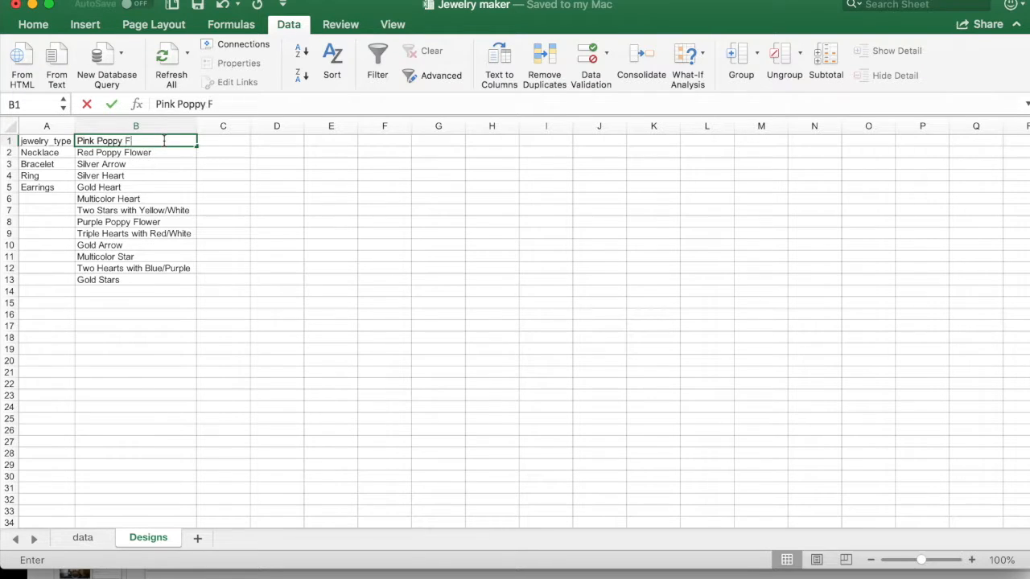
pyautogui.write('lower')
pyautogui.click(160, 407)
# Step: Choose Pink Poppy Flower from the design_type drop-down in cell B37 of the data sheet
pyautogui.click(82, 537)
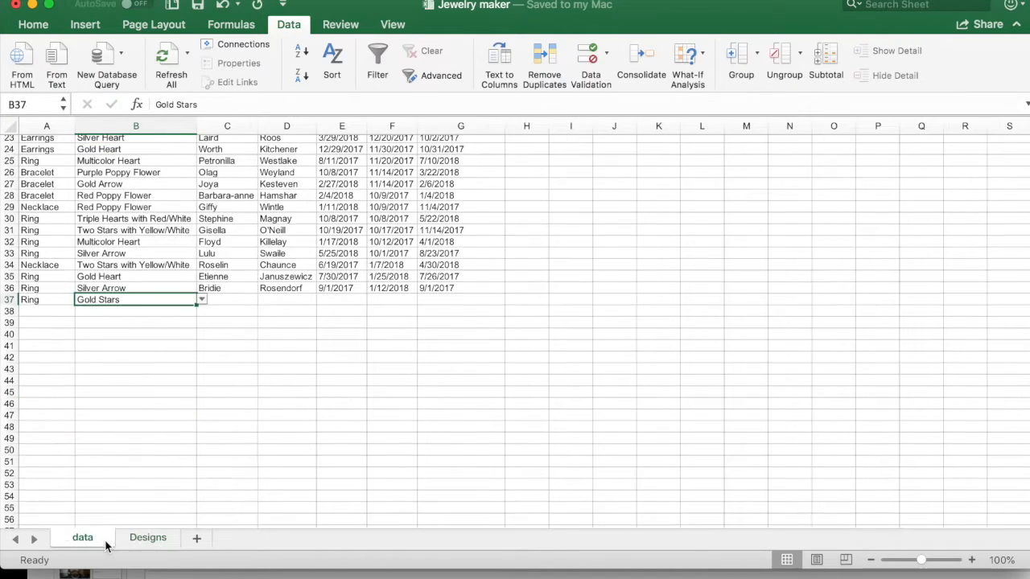
pyautogui.click(203, 300)
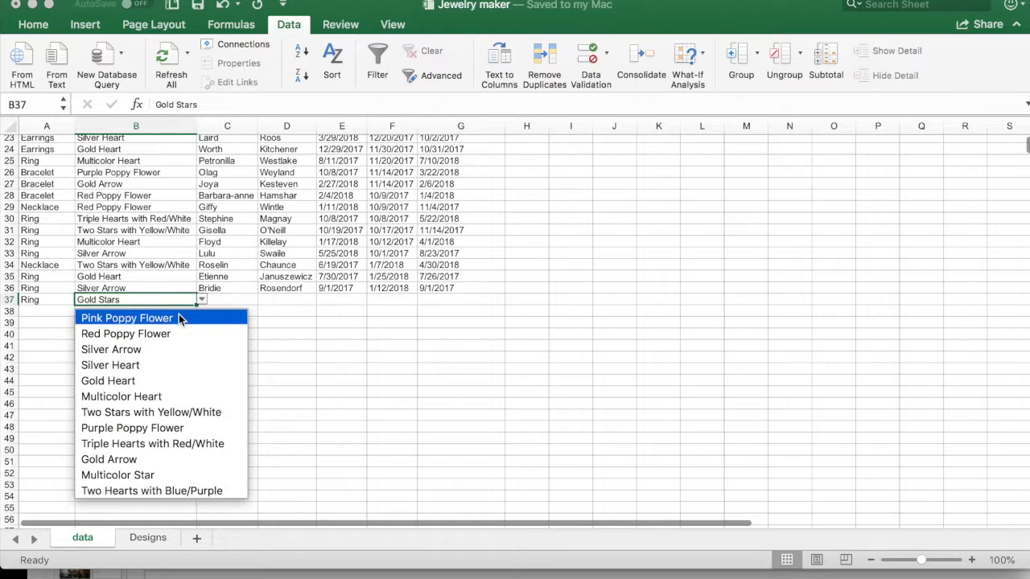
pyautogui.click(179, 314)
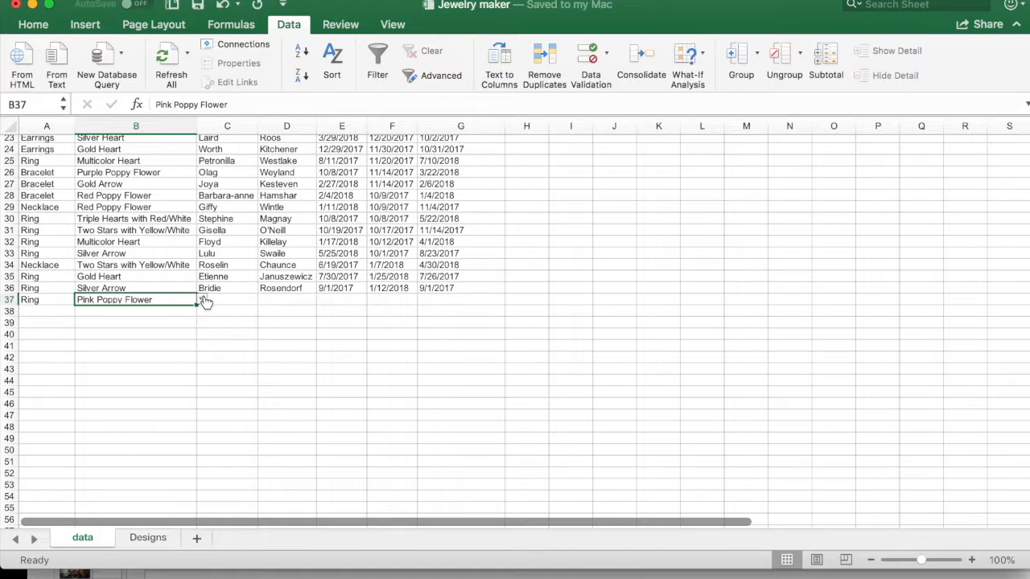
# Step: Compare the empty cells below the design_type list on the Designs sheet with the last entries of the B37 drop-down
pyautogui.click(143, 538)
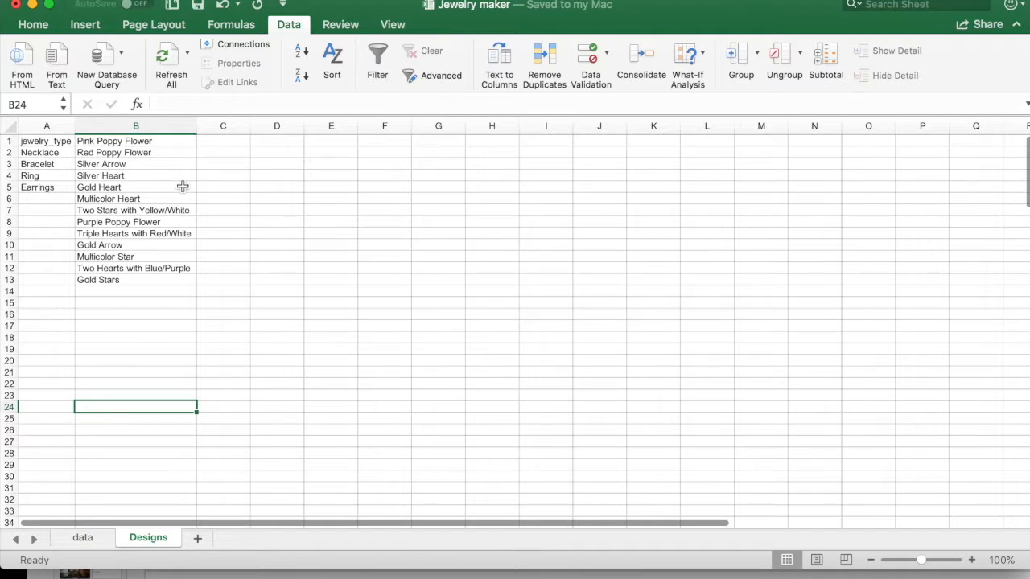
pyautogui.click(157, 293)
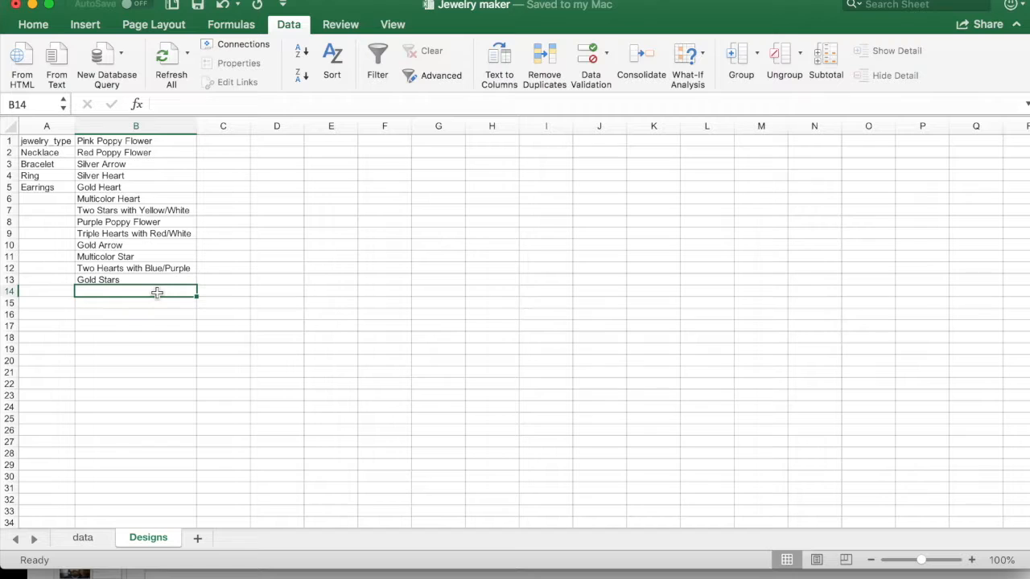
pyautogui.click(99, 539)
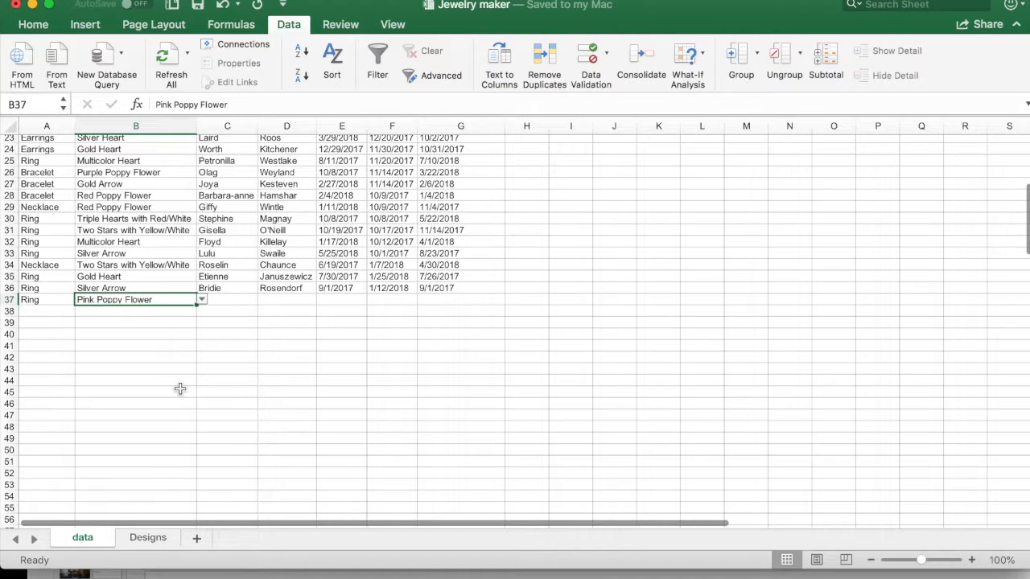
pyautogui.click(202, 300)
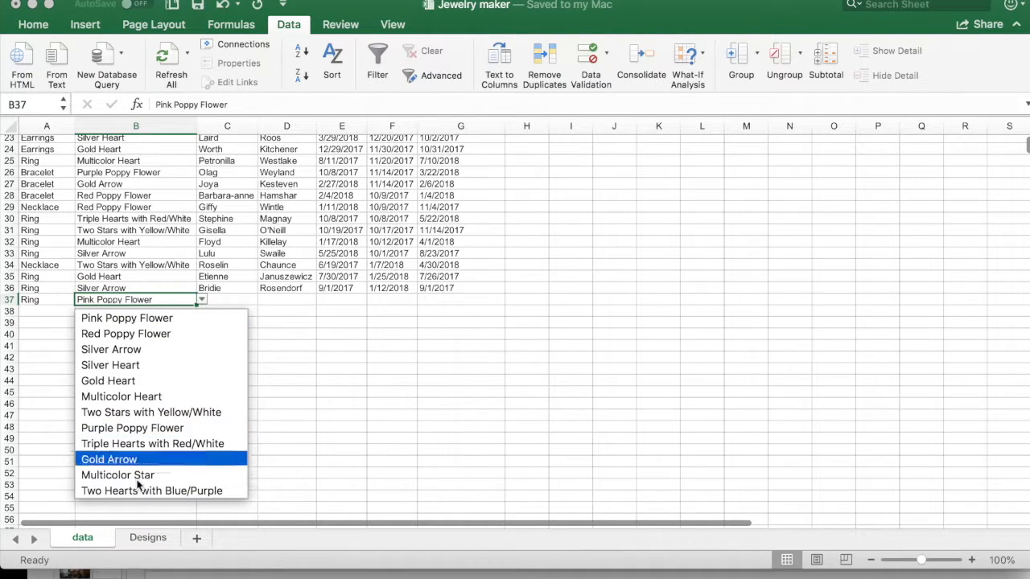
pyautogui.scroll(-1, 145, 474)
pyautogui.scroll(-3, 159, 387)
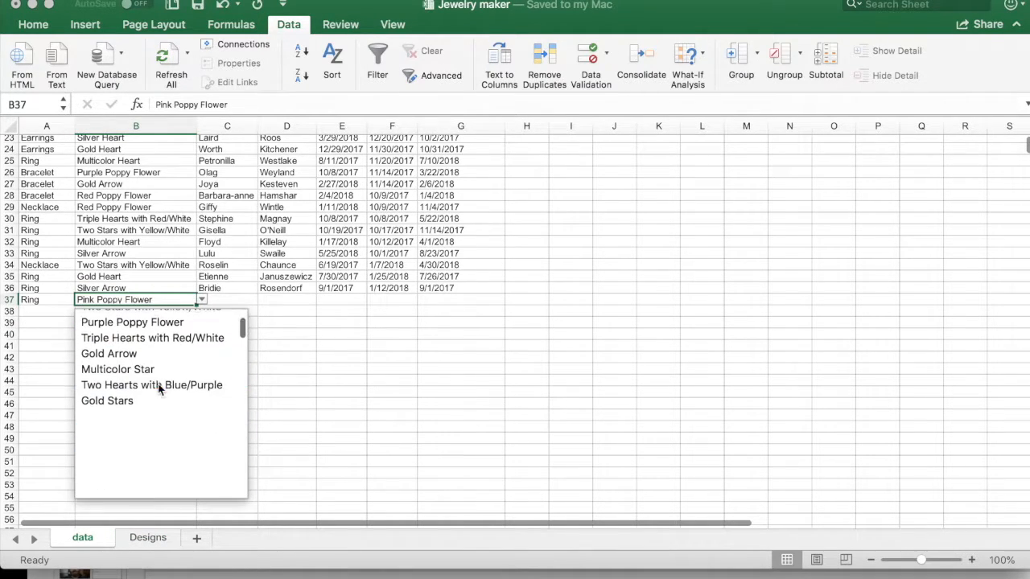
pyautogui.click(144, 429)
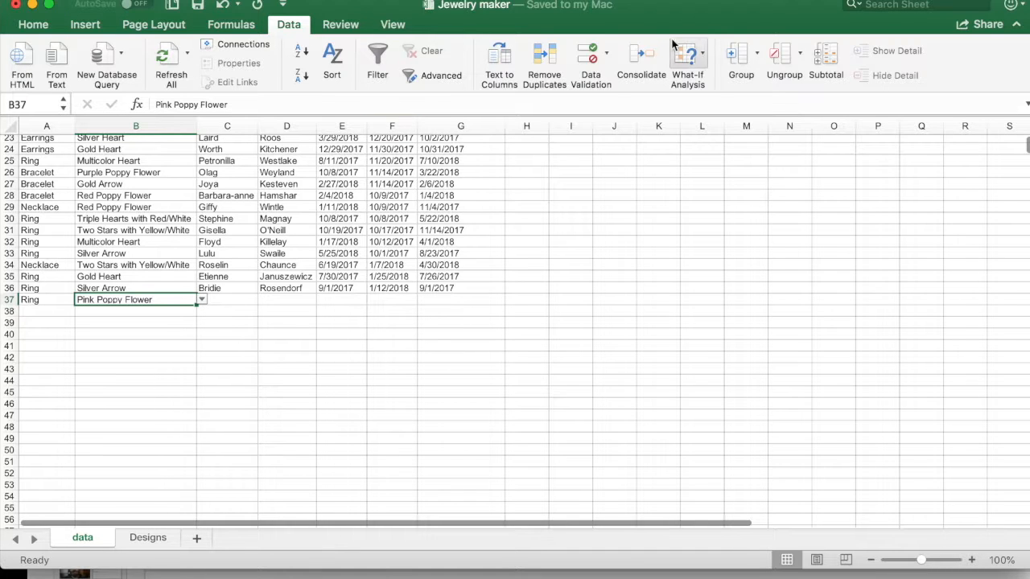
# Step: Add Nose Ring as a new jewelry_type in cell A6 of the Designs sheet
pyautogui.click(141, 542)
pyautogui.click(46, 198)
pyautogui.write('Nose Ring')
pyautogui.click(65, 236)
# Step: Compare source range A2:A5 on the Designs sheet with the jewelry_type drop-down options in cell A37 of the data sheet
pyautogui.moveTo(62, 156); pyautogui.dragTo(62, 190)
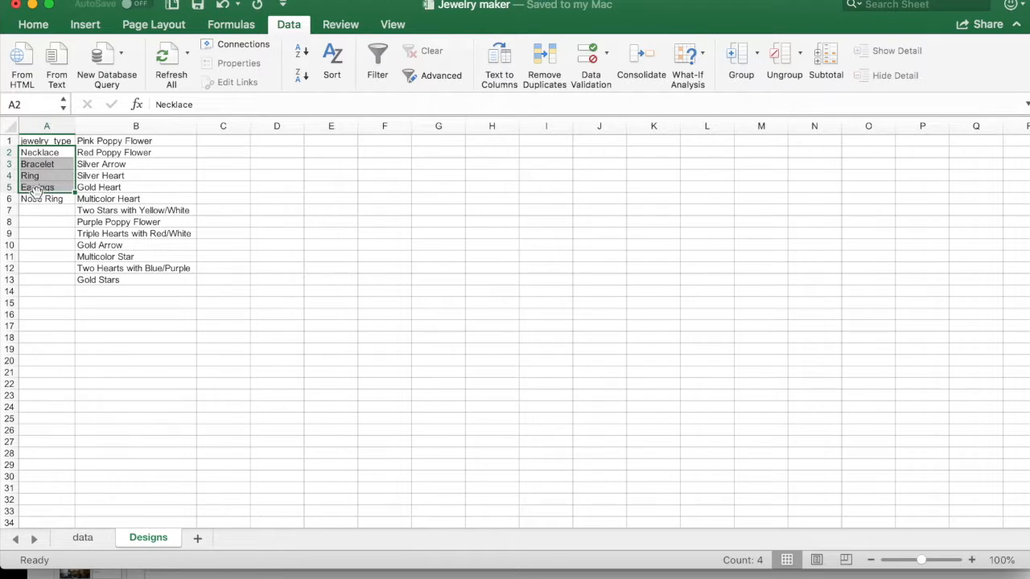
pyautogui.click(83, 537)
pyautogui.click(48, 299)
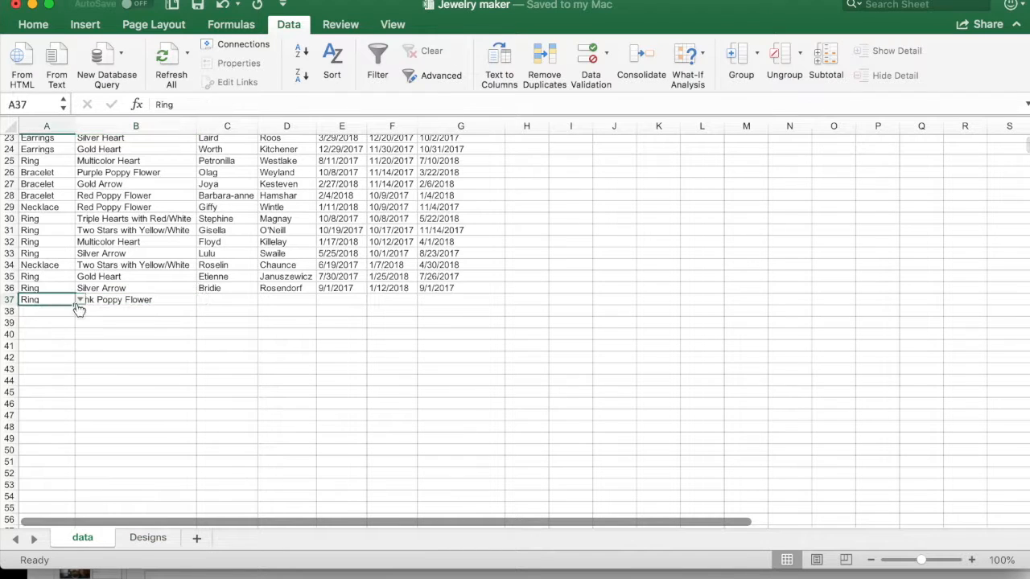
pyautogui.click(79, 299)
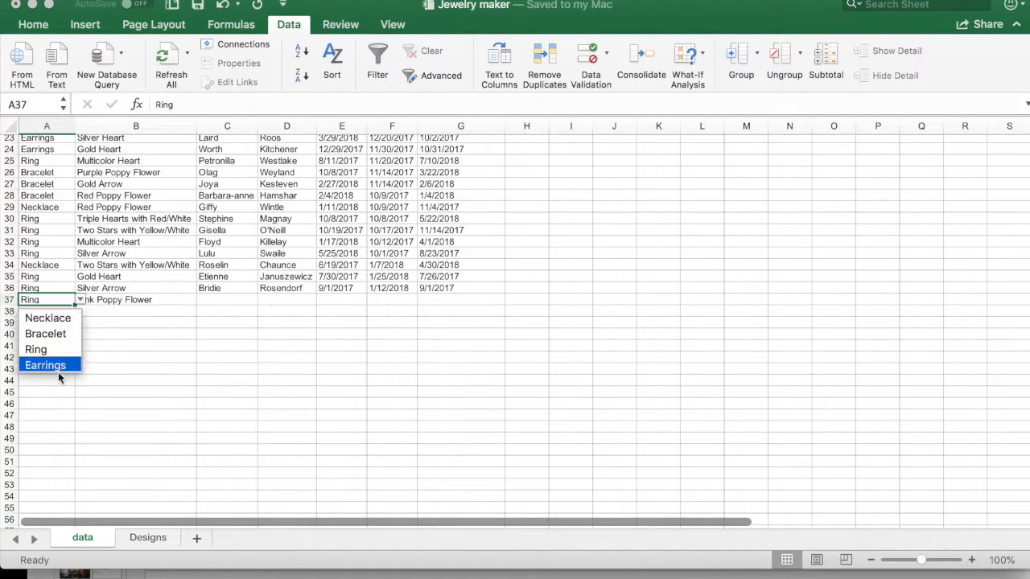
pyautogui.click(151, 300)
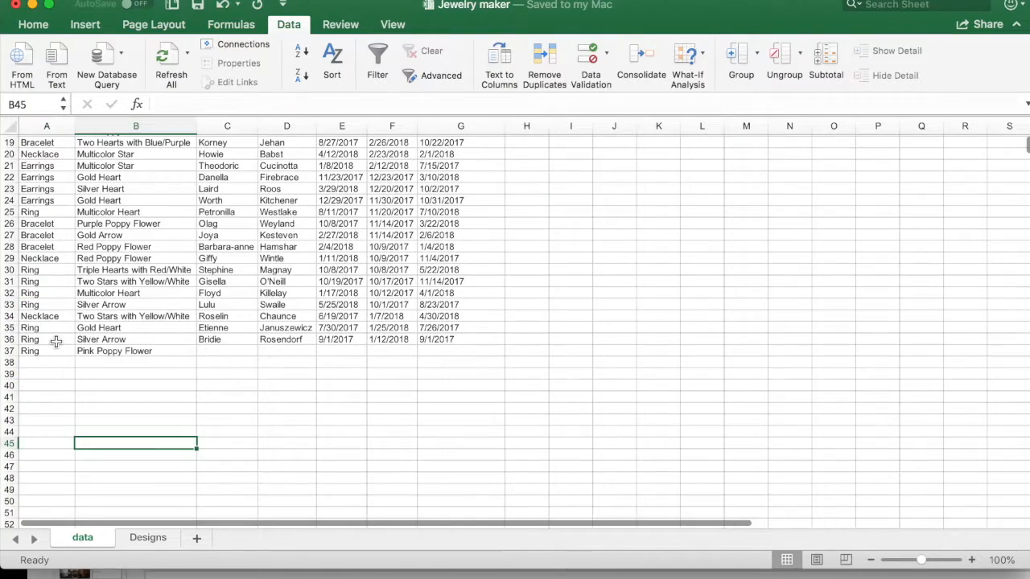
# Step: Look through the data sheet's existing rows and check the design_type drop-down in cell B37
pyautogui.scroll(9, 55, 342)
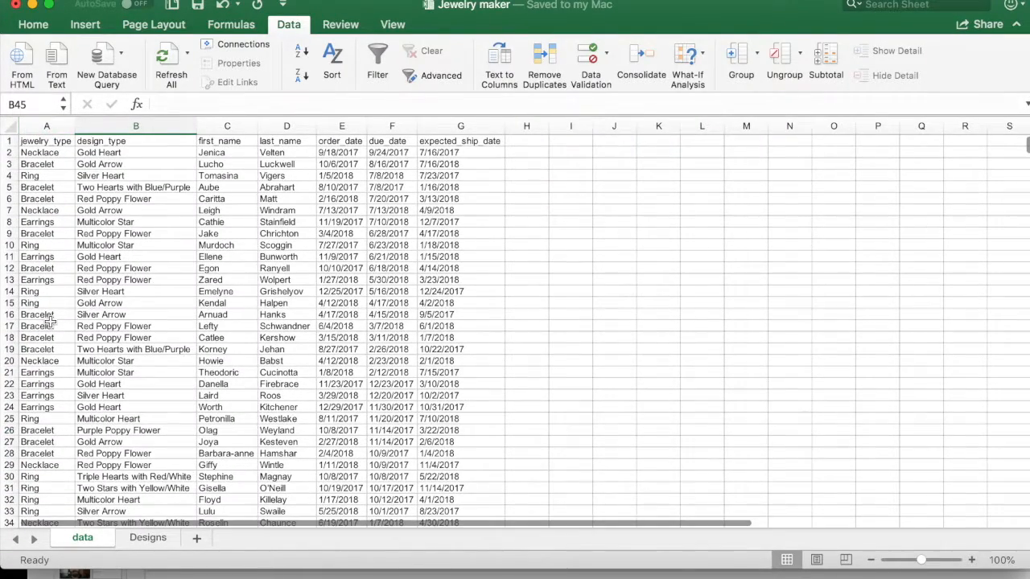
pyautogui.scroll(-4, 91, 331)
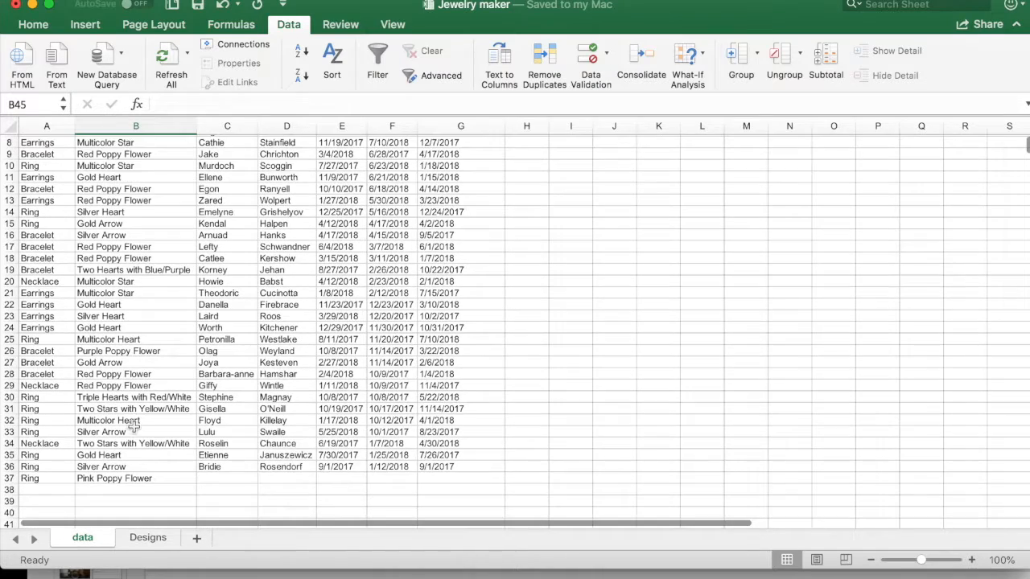
pyautogui.scroll(-3, 133, 428)
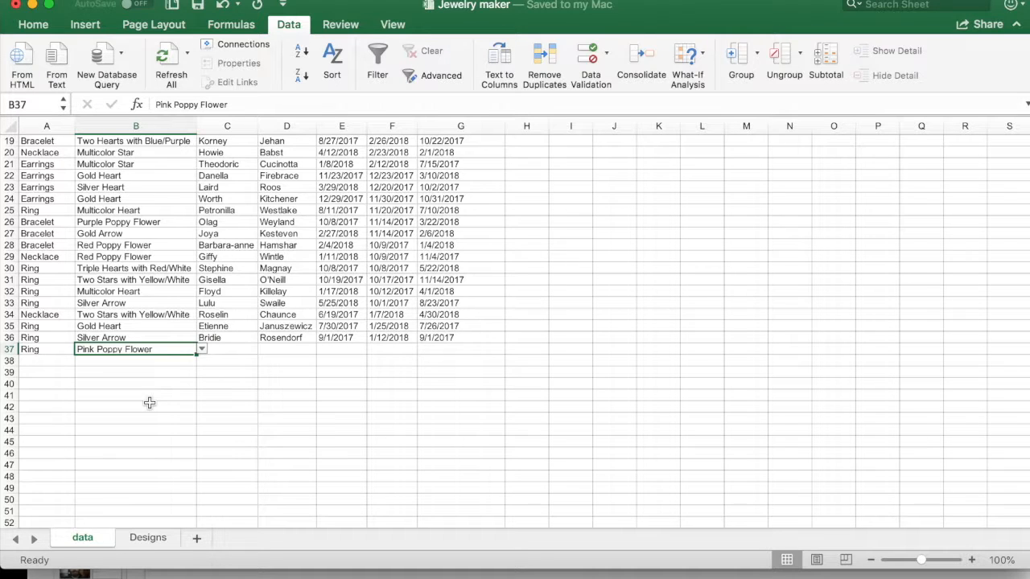
pyautogui.click(203, 351)
pyautogui.click(205, 355)
# Step: Insert an empty column before the design_type column on the data sheet
pyautogui.rightClick(134, 130)
pyautogui.click(181, 212)
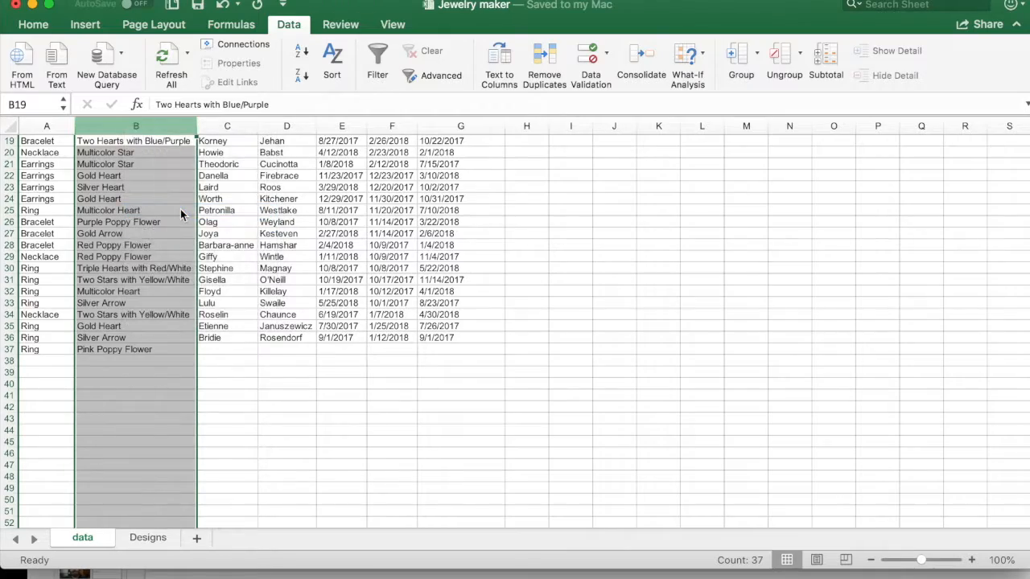
pyautogui.click(115, 224)
# Step: Copy cell C37 with its drop-down validation and paste it over the whole empty column B
pyautogui.scroll(3, 132, 335)
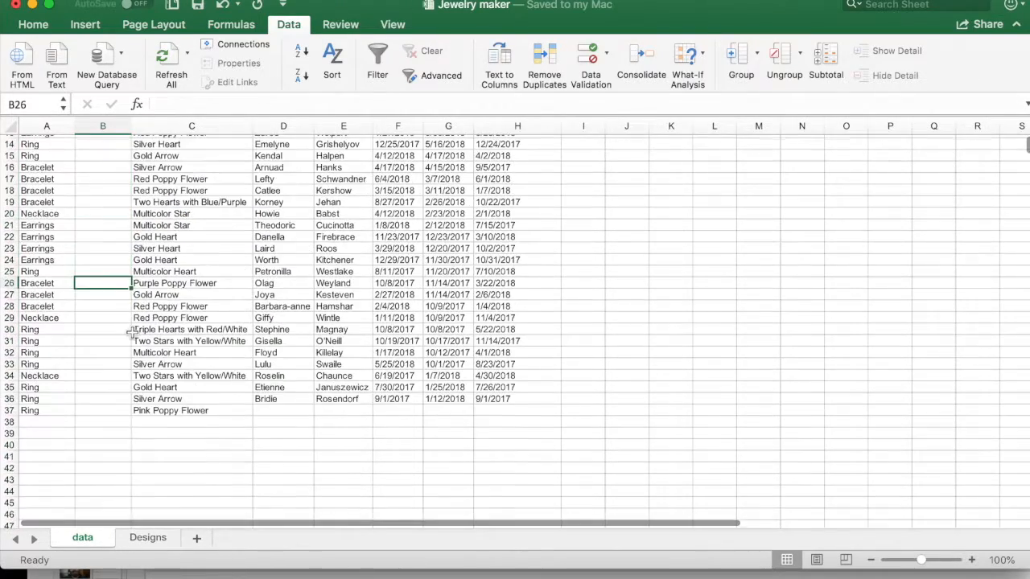
pyautogui.scroll(5, 133, 332)
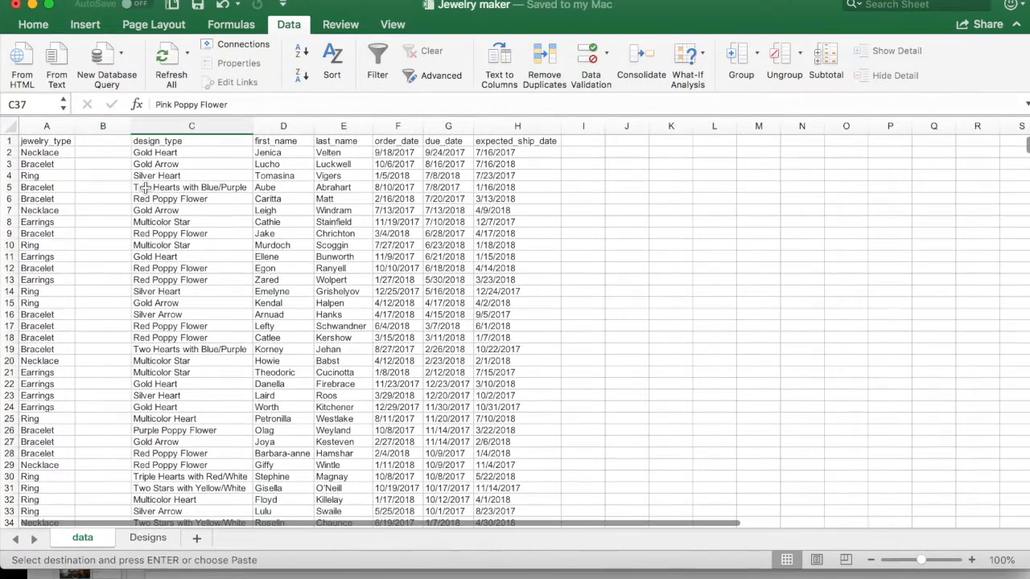
pyautogui.scroll(-1, 146, 188)
pyautogui.scroll(-5, 143, 188)
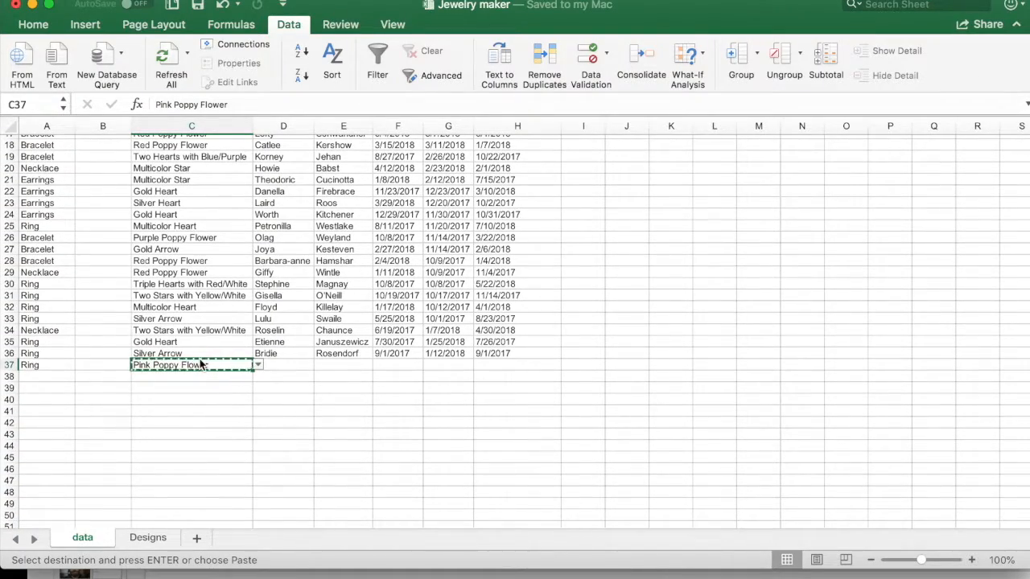
pyautogui.scroll(6, 108, 158)
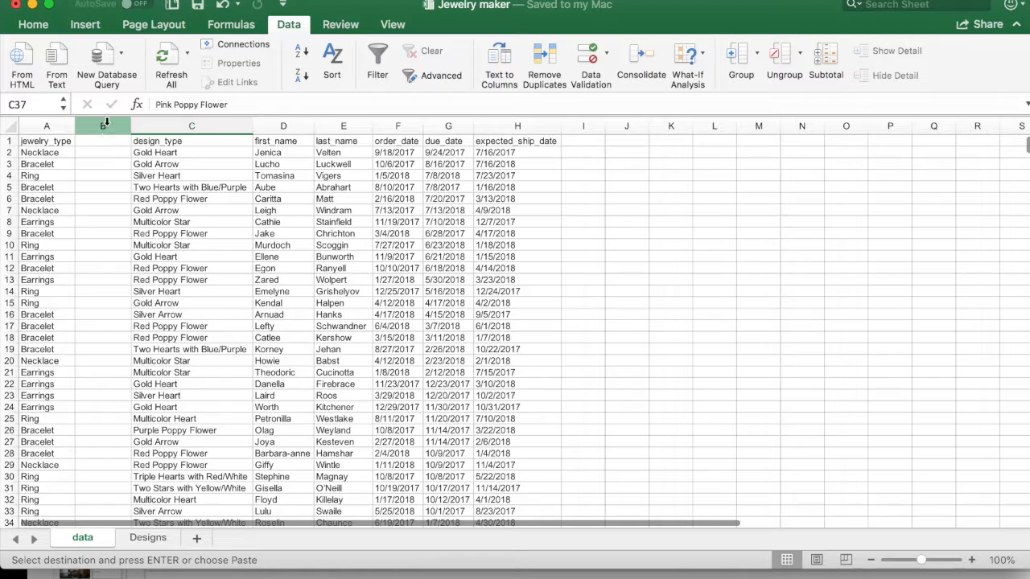
pyautogui.click(105, 127)
pyautogui.press('super+v')
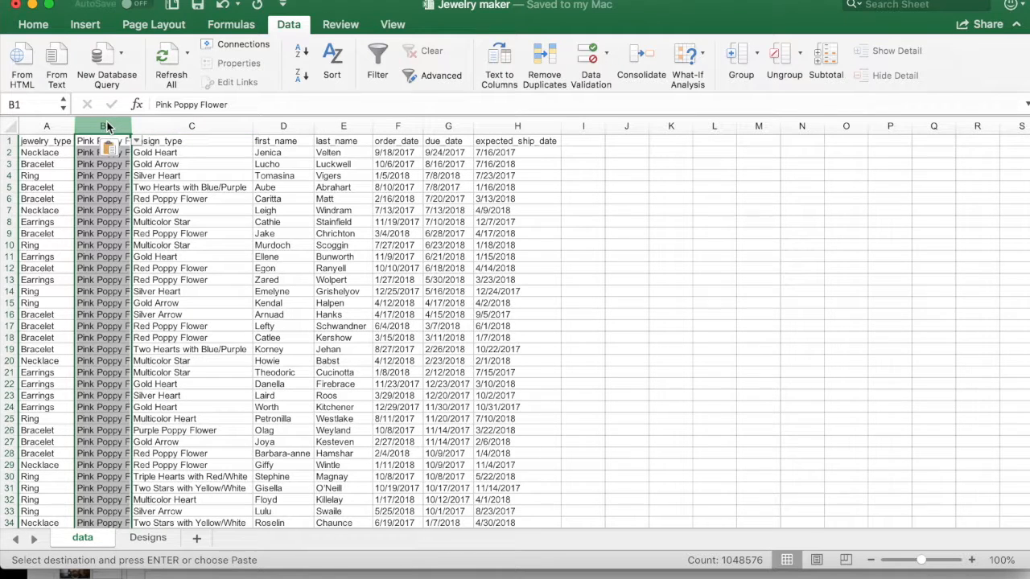
# Step: Clear the pasted Pink Poppy Flower values from column B and check the drop-down in cell B12
pyautogui.press('Delete')
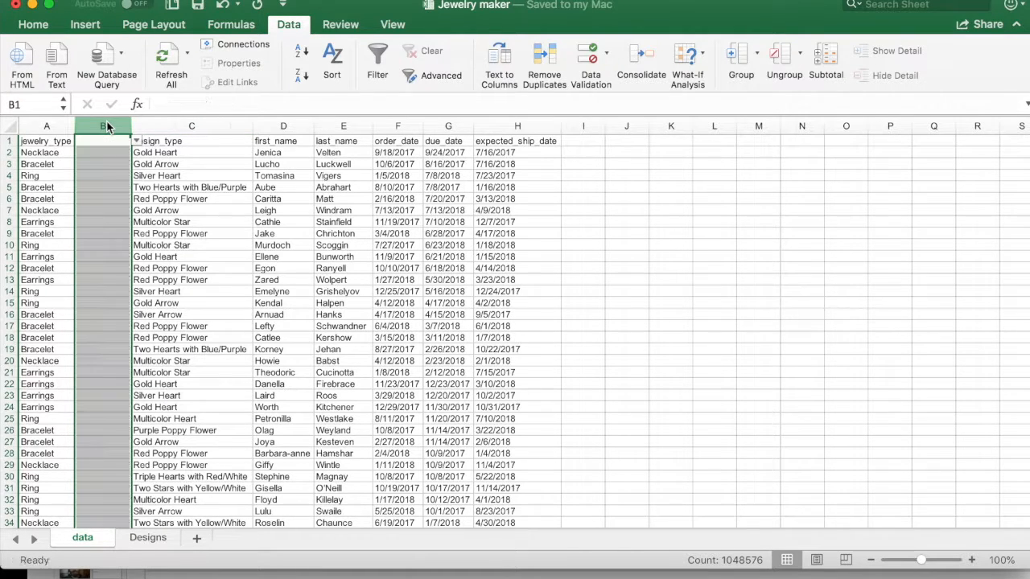
pyautogui.click(103, 211)
pyautogui.click(115, 263)
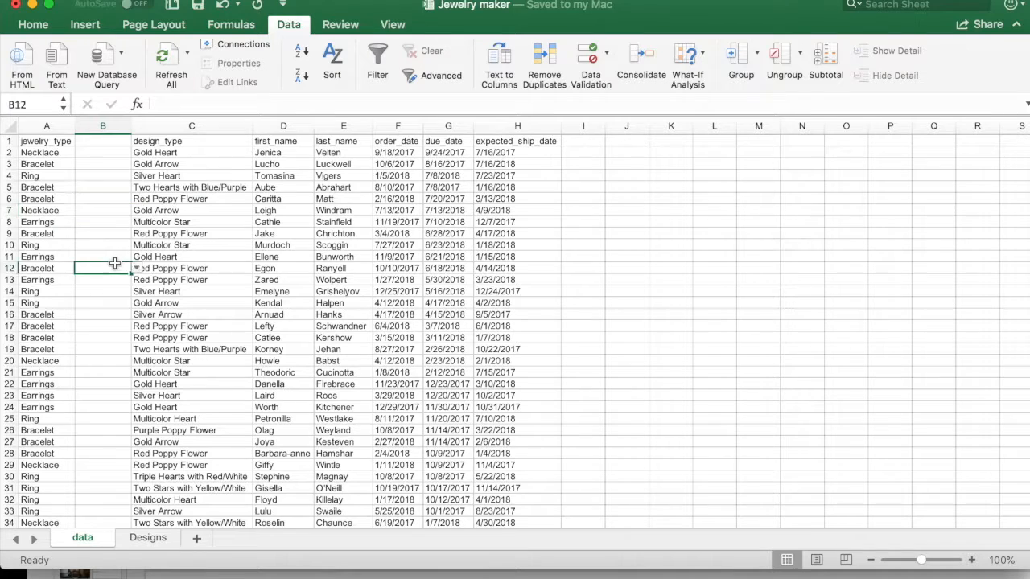
pyautogui.click(136, 269)
pyautogui.click(136, 270)
# Step: Copy the design_type header and entries in C1:C36 into column B, starting at B1
pyautogui.scroll(-5, 189, 242)
pyautogui.moveTo(198, 386); pyautogui.dragTo(233, 29)
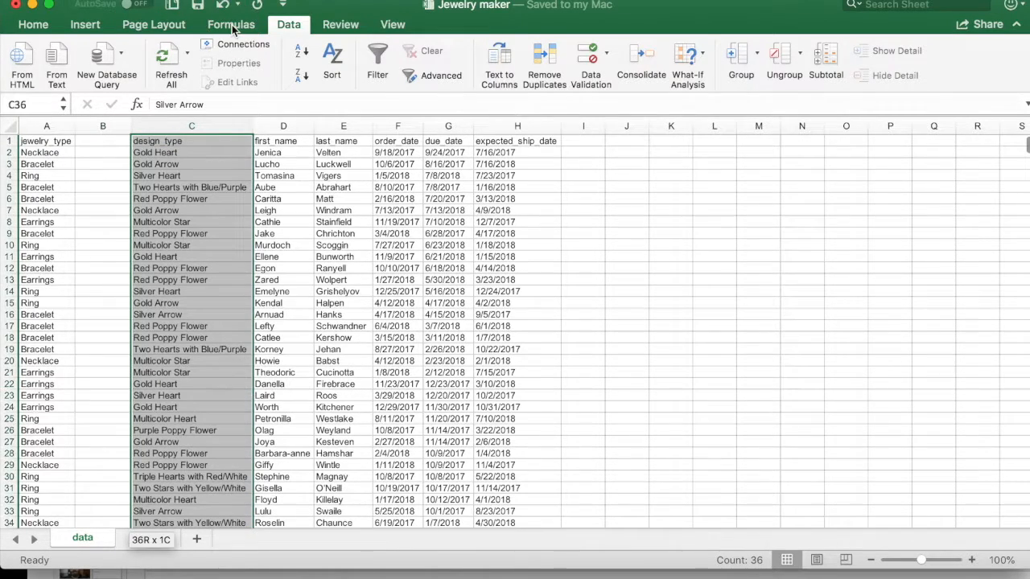
pyautogui.press('super+c')
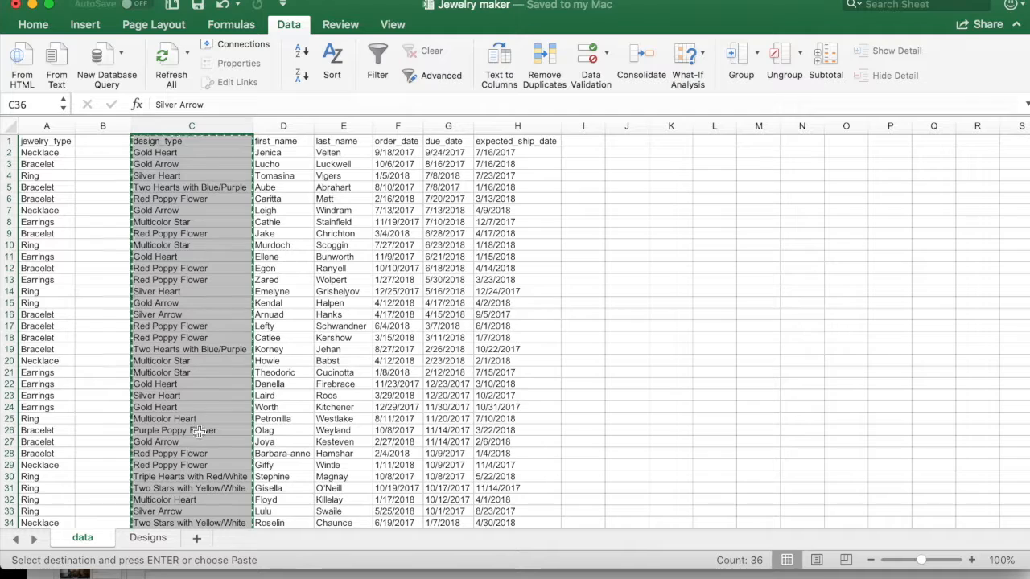
pyautogui.click(116, 141)
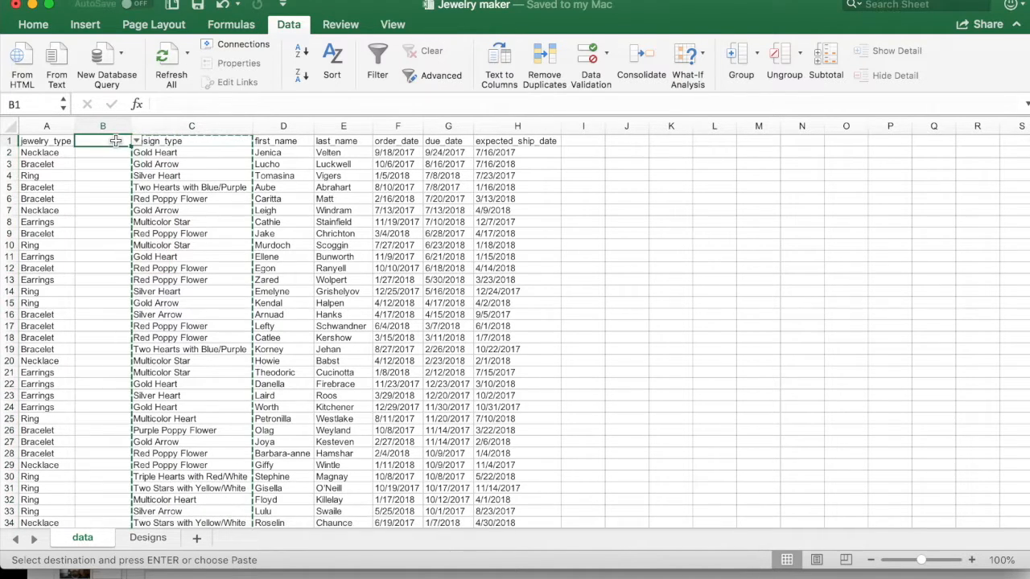
pyautogui.press('super+v')
# Step: Delete the original design_type column C and autofit the width of column B
pyautogui.click(161, 126)
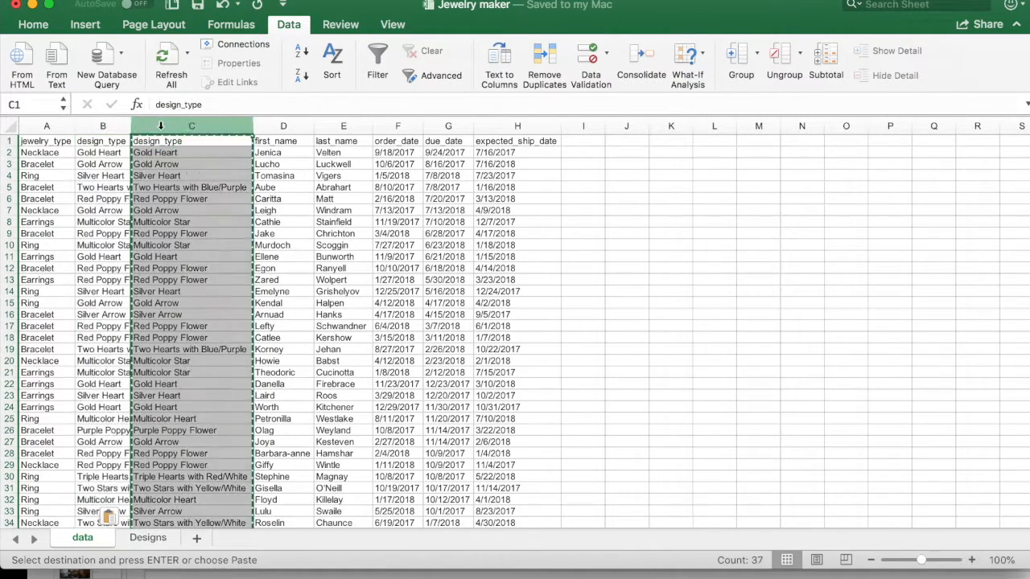
pyautogui.rightClick(161, 126)
pyautogui.click(201, 236)
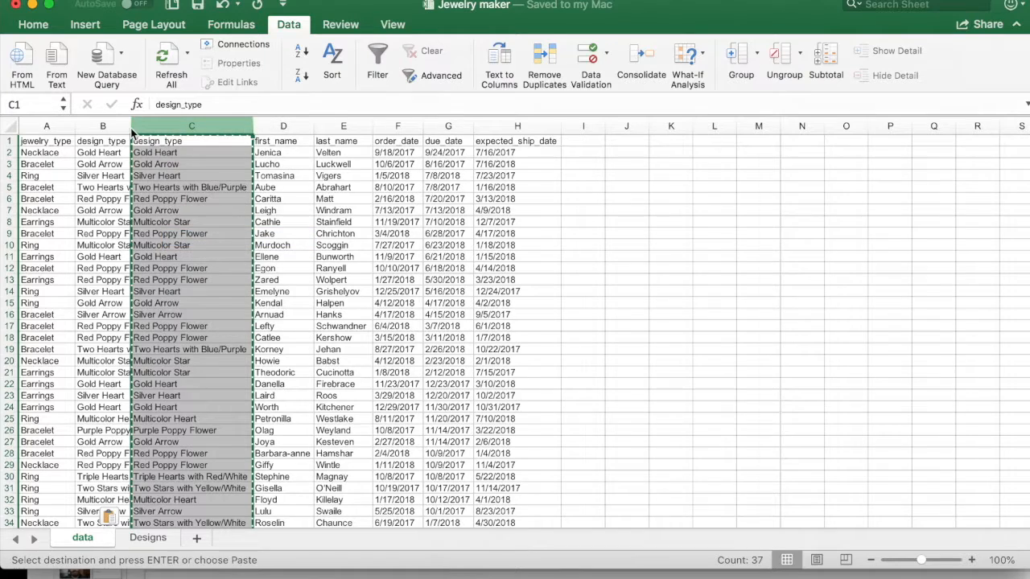
pyautogui.doubleClick(131, 126)
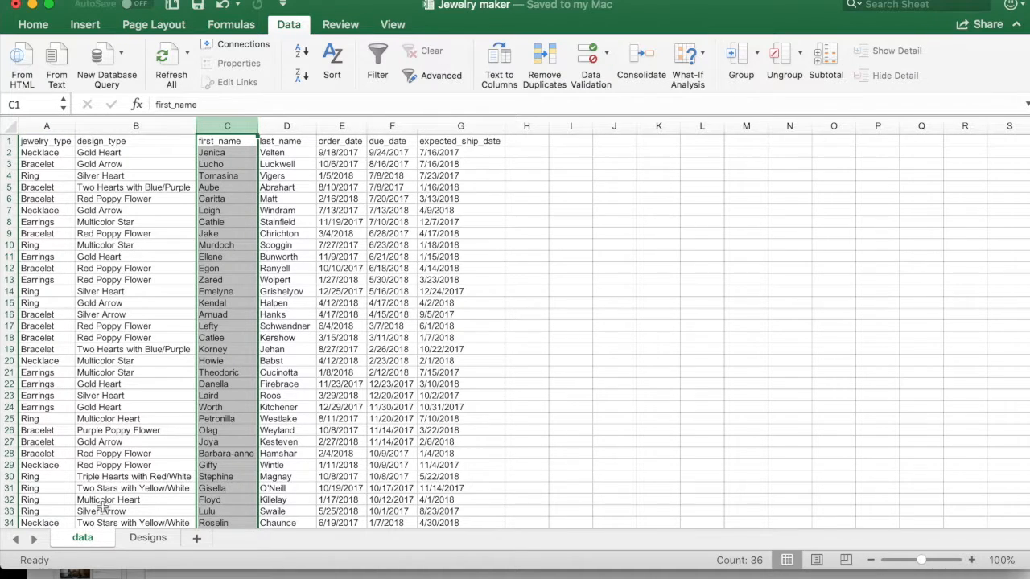
# Step: Clear the Ring test entry from cell A37 of the data sheet
pyautogui.scroll(-10, 98, 493)
pyautogui.click(83, 318)
pyautogui.click(66, 215)
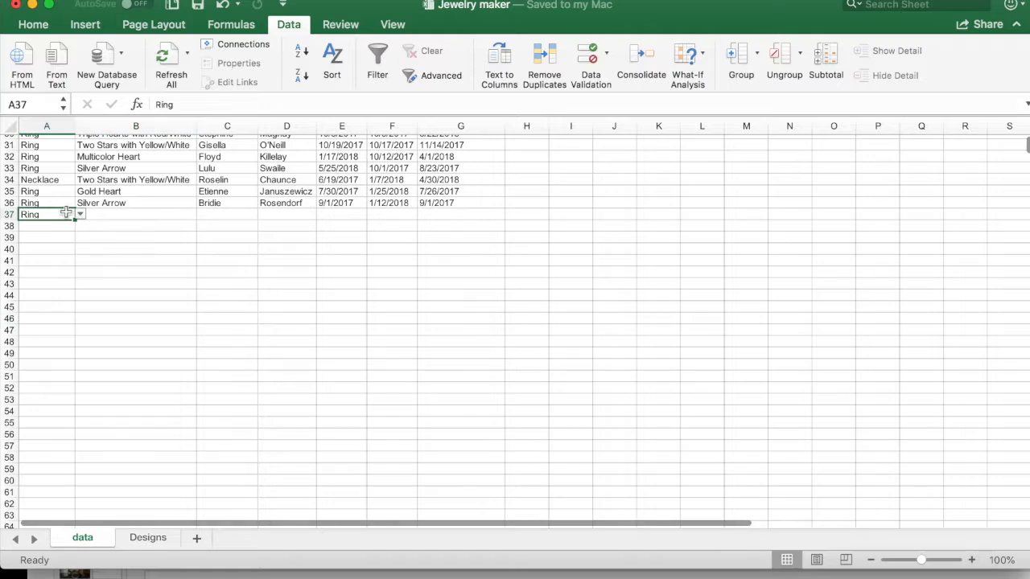
pyautogui.press('Delete')
# Step: Check the drop-downs in empty cells below the data, including design_type cell B47
pyautogui.click(53, 351)
pyautogui.click(62, 437)
pyautogui.click(202, 333)
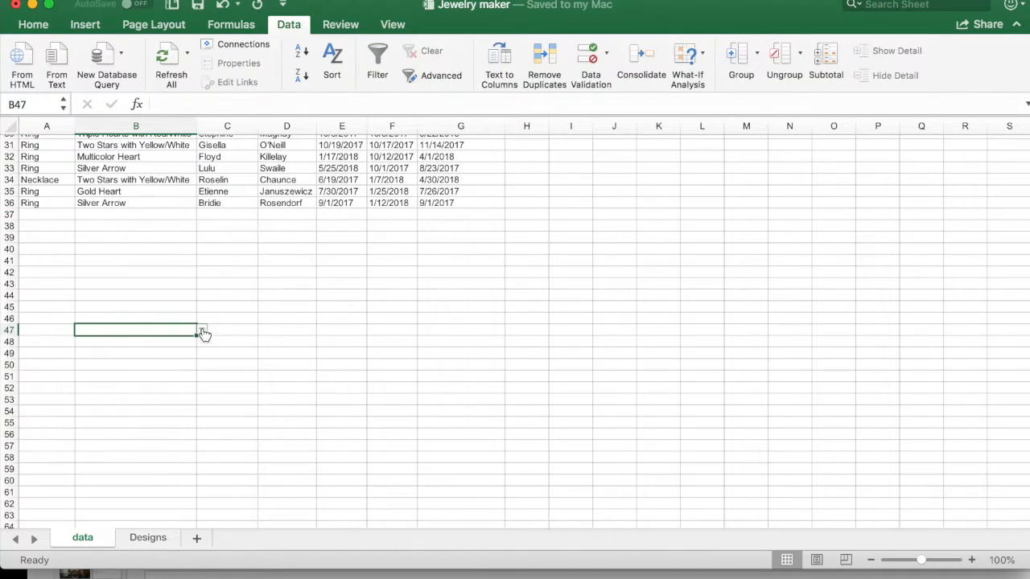